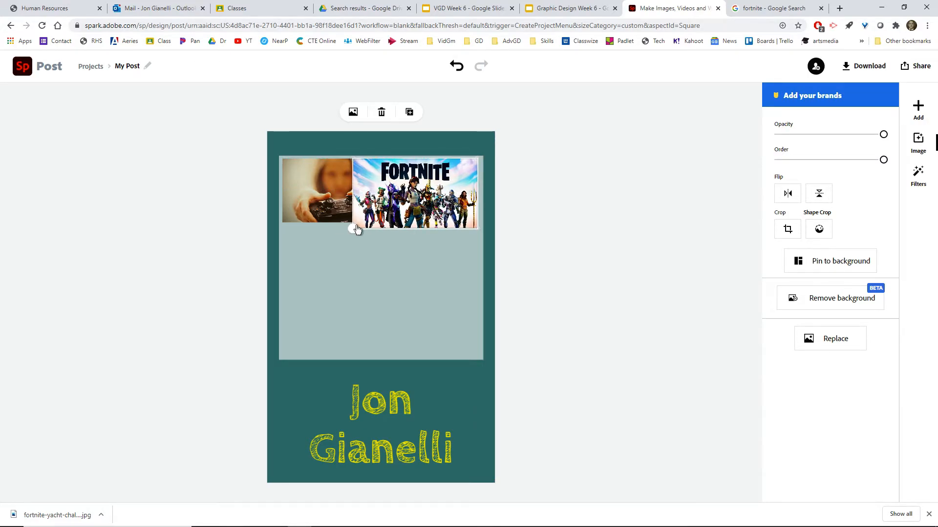
# Step: Shrink the Fortnite image to the controller photo's height, and crop the controller photo's left side so it fits beside the Fortnite image
pyautogui.moveTo(356, 226); pyautogui.dragTo(368, 229)
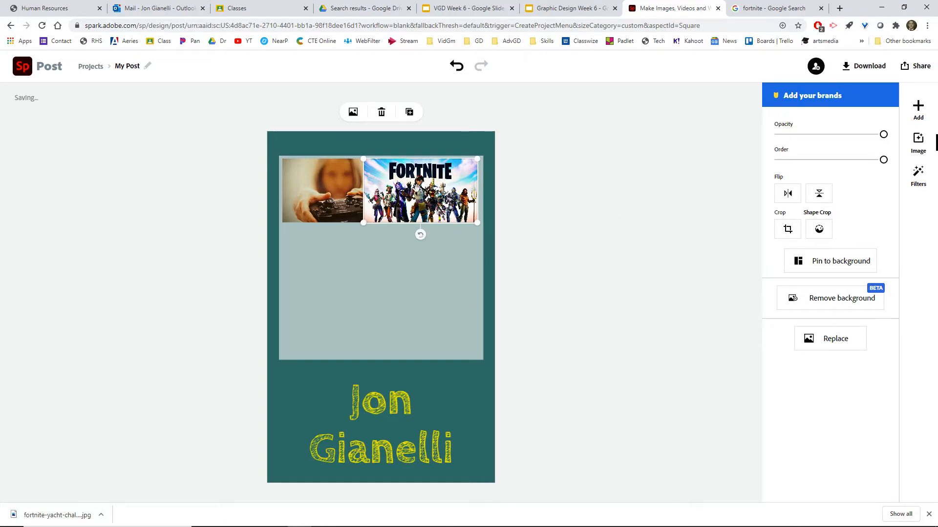
pyautogui.click(325, 189)
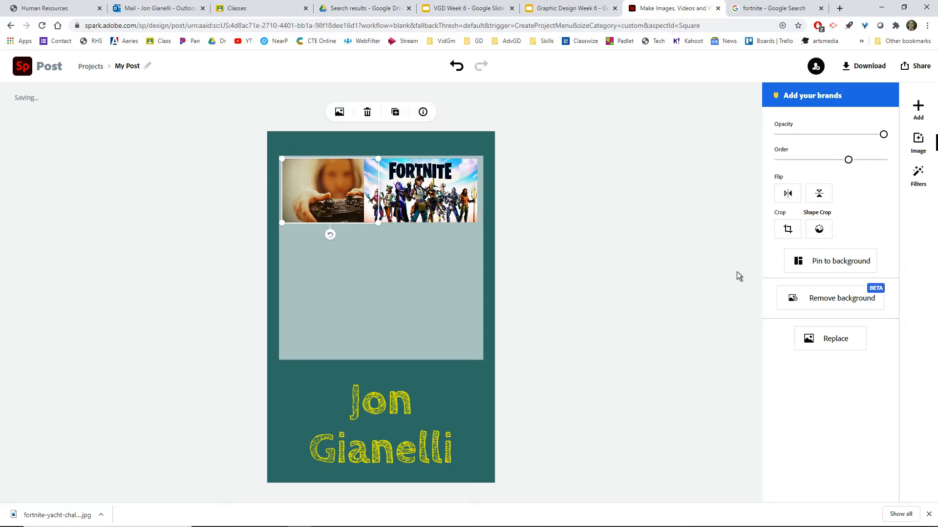
pyautogui.click(788, 229)
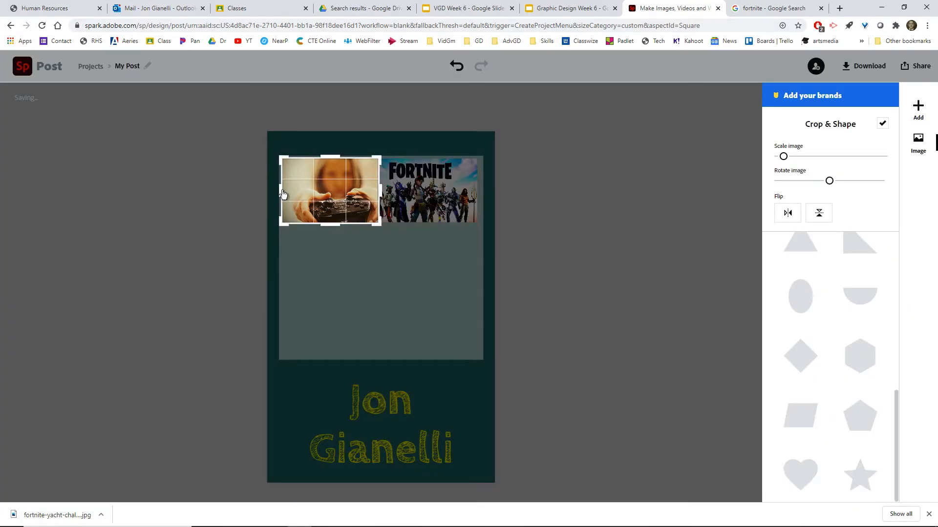
pyautogui.moveTo(282, 194); pyautogui.dragTo(327, 191)
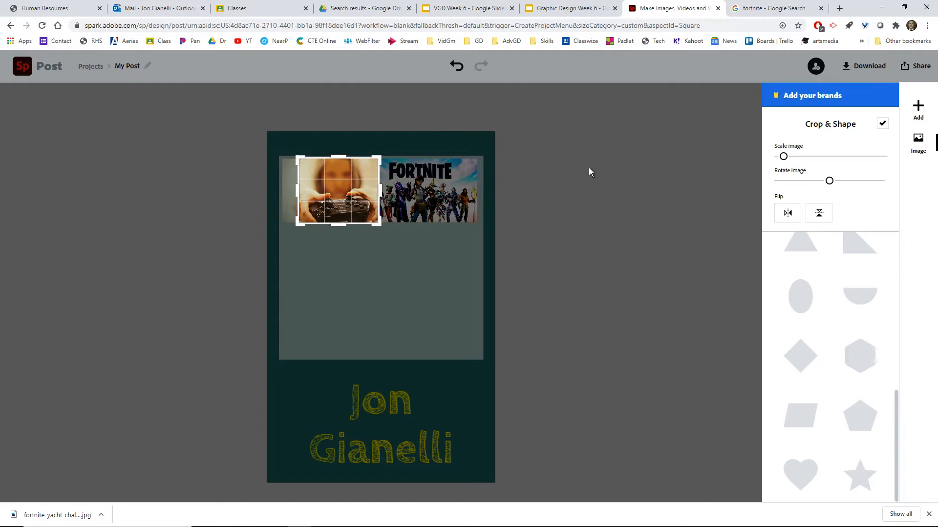
pyautogui.click(440, 198)
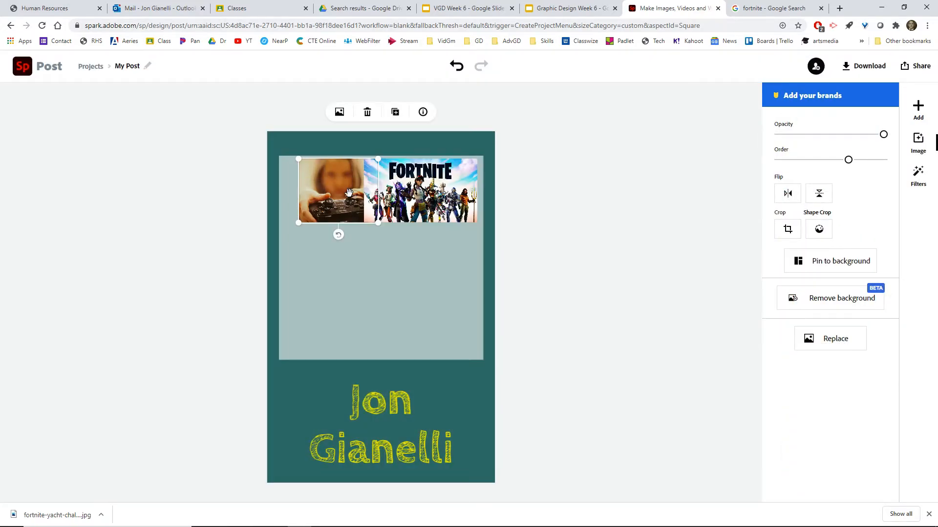
pyautogui.moveTo(349, 193); pyautogui.dragTo(338, 190)
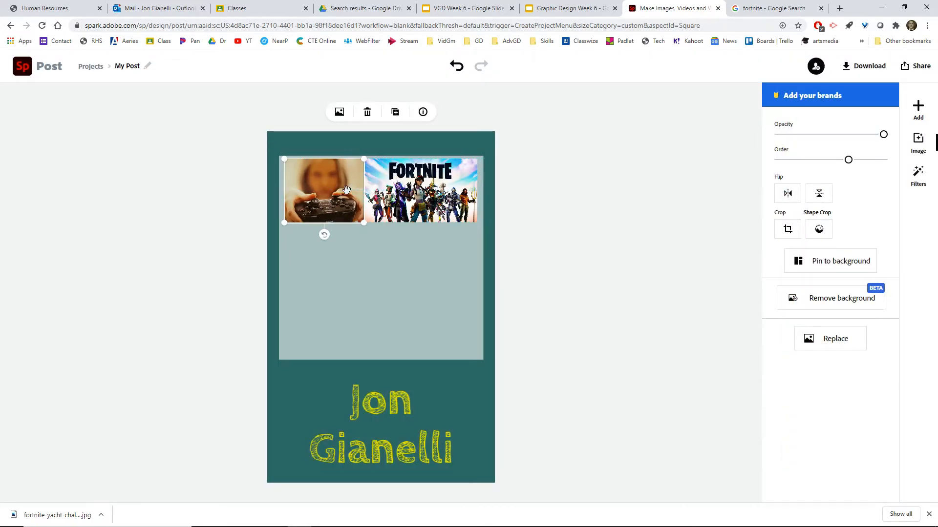
# Step: Crop a thin strip off the Fortnite image's left edge and shift the image slightly right to leave a gap between the photos
pyautogui.click(415, 196)
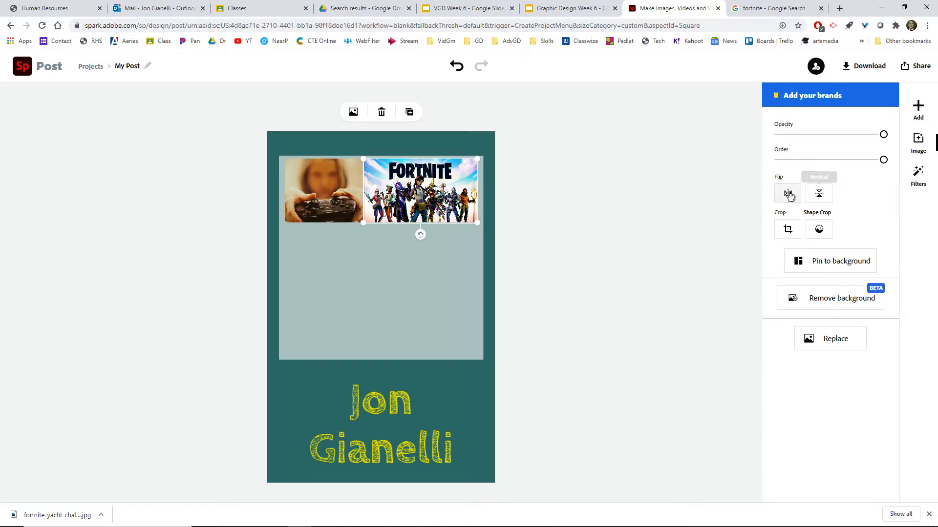
pyautogui.click(787, 229)
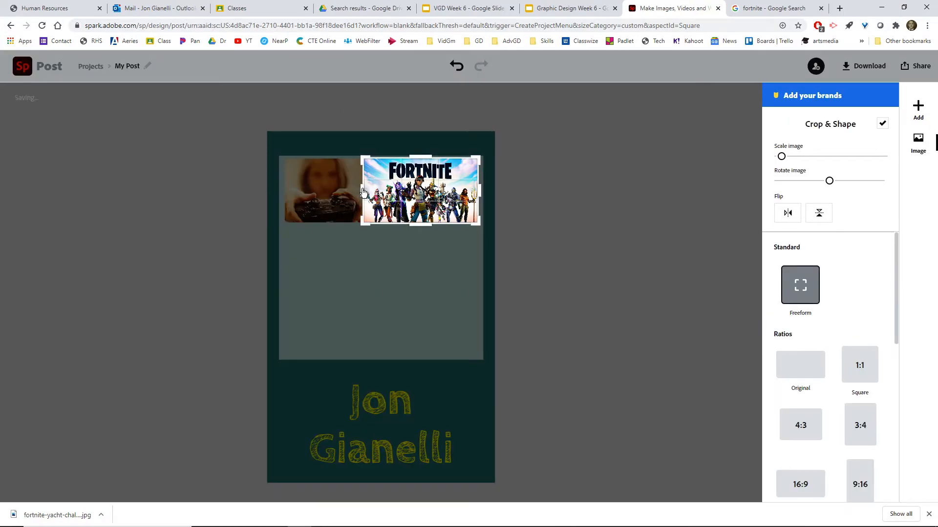
pyautogui.moveTo(363, 192)
pyautogui.mouseDown()
pyautogui.moveTo(377, 194)
pyautogui.moveTo(368, 194)
pyautogui.mouseUp()
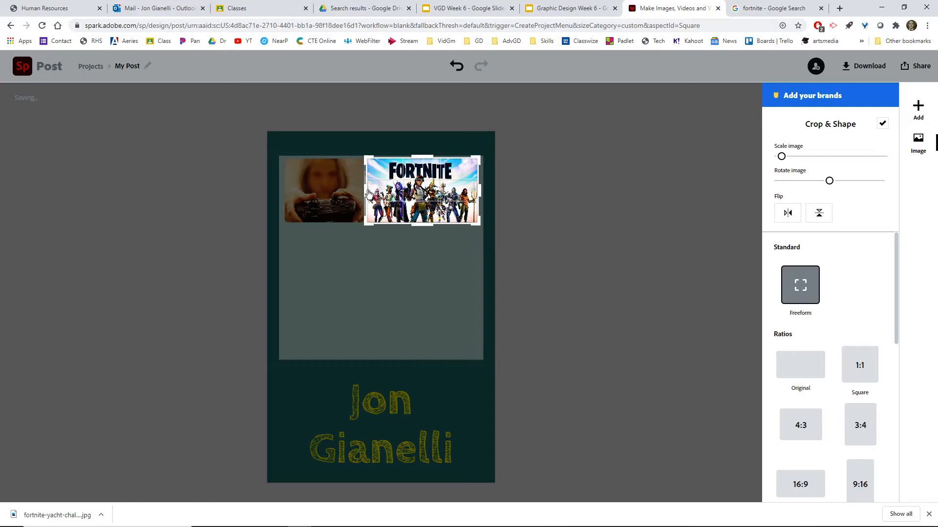
pyautogui.click(594, 177)
pyautogui.click(594, 177)
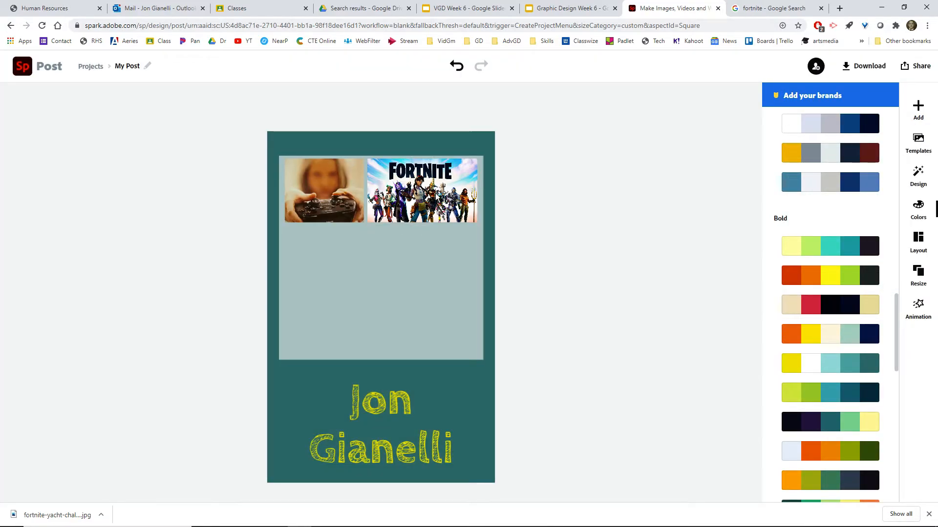
pyautogui.click(435, 195)
pyautogui.moveTo(467, 204); pyautogui.dragTo(469, 204)
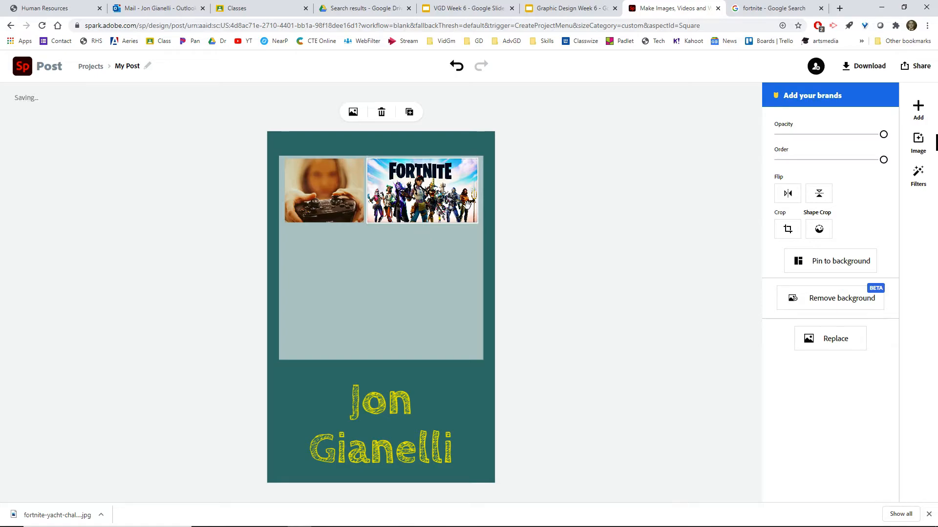
pyautogui.click(509, 203)
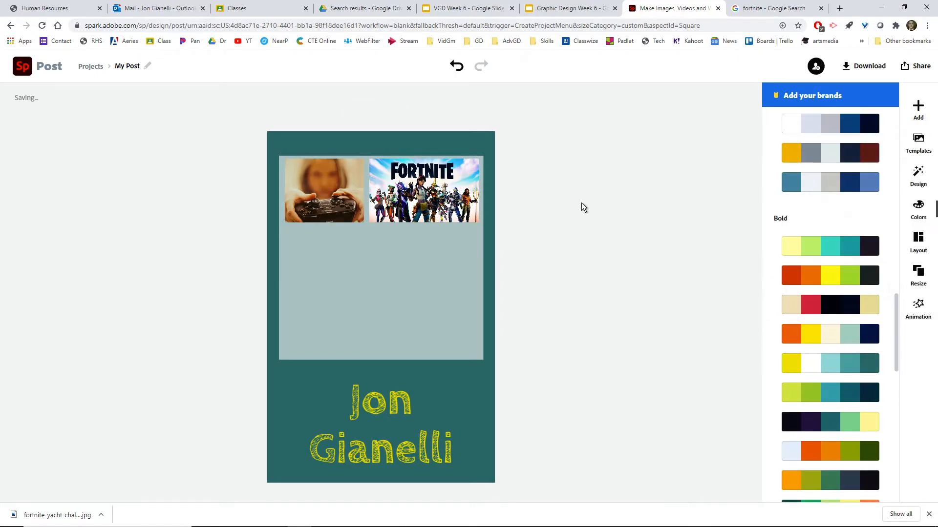
pyautogui.click(405, 197)
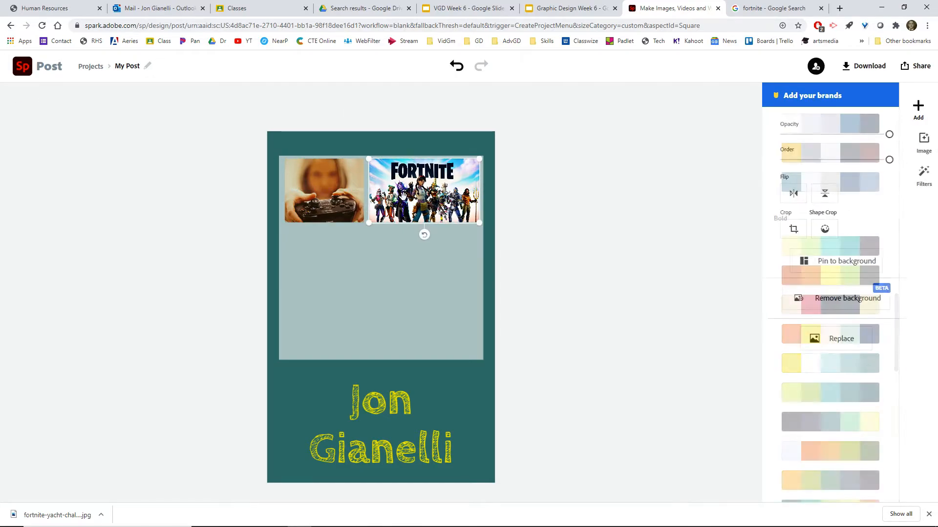
pyautogui.click(507, 183)
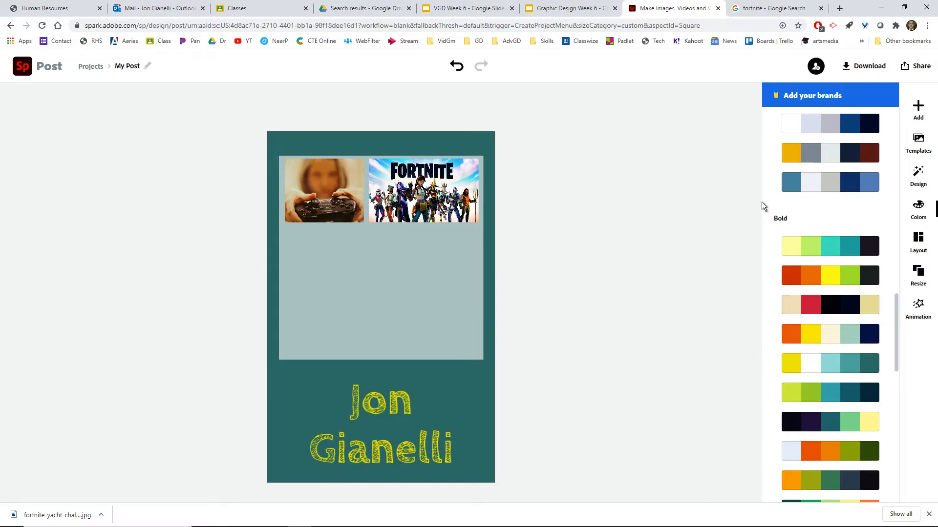
pyautogui.click(918, 108)
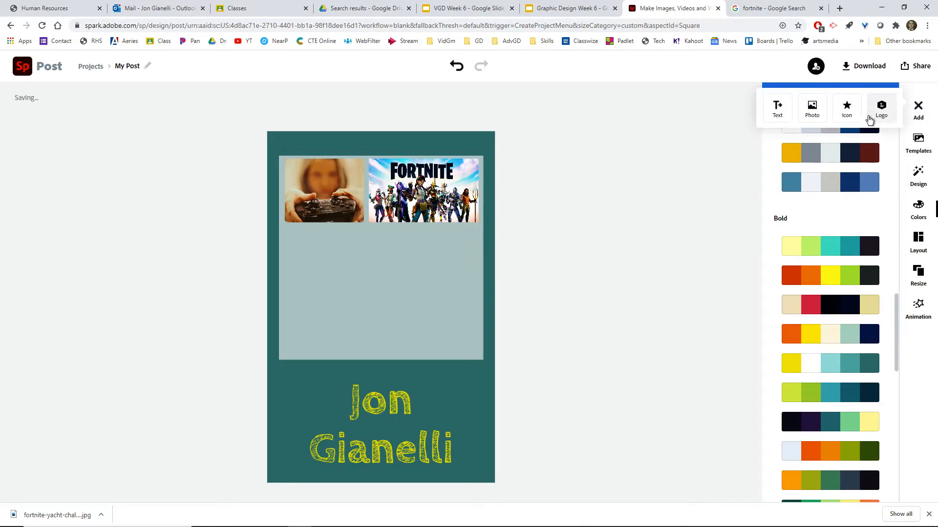
pyautogui.click(916, 108)
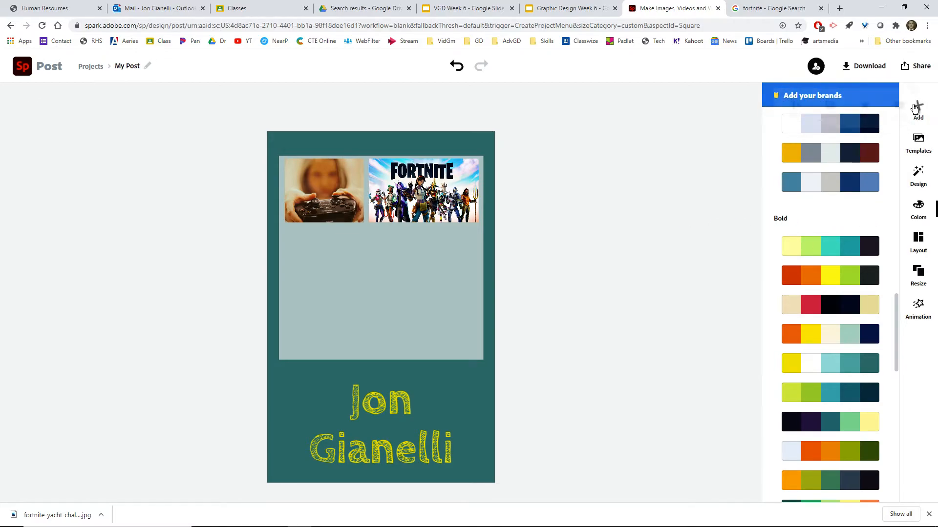
pyautogui.click(916, 108)
pyautogui.click(812, 106)
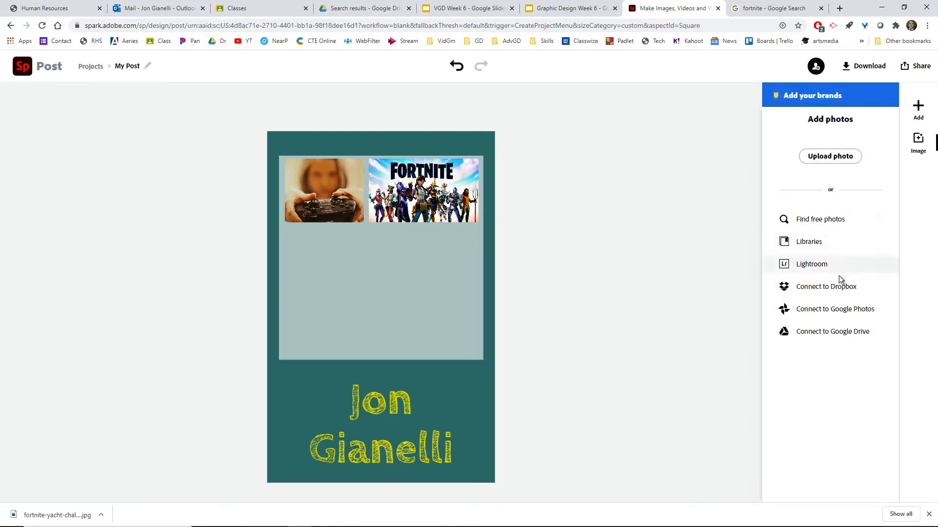
pyautogui.click(840, 309)
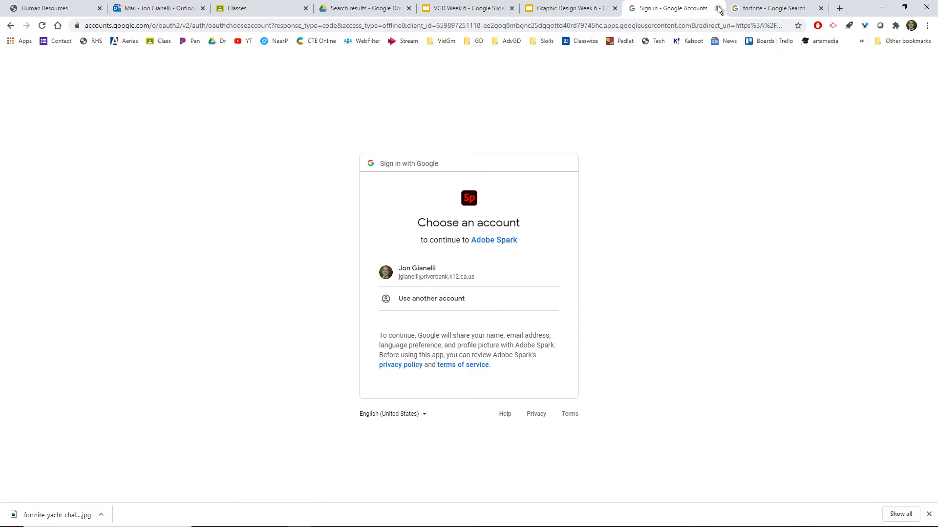
pyautogui.click(11, 26)
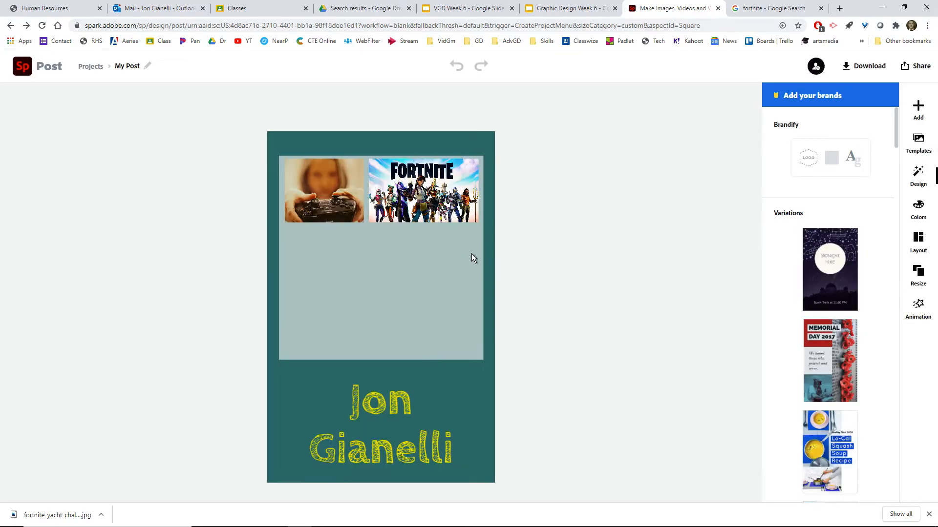
# Step: Connect Google Drive as a photo source by choosing the signed-in Google account and allowing access
pyautogui.click(920, 113)
pyautogui.click(806, 113)
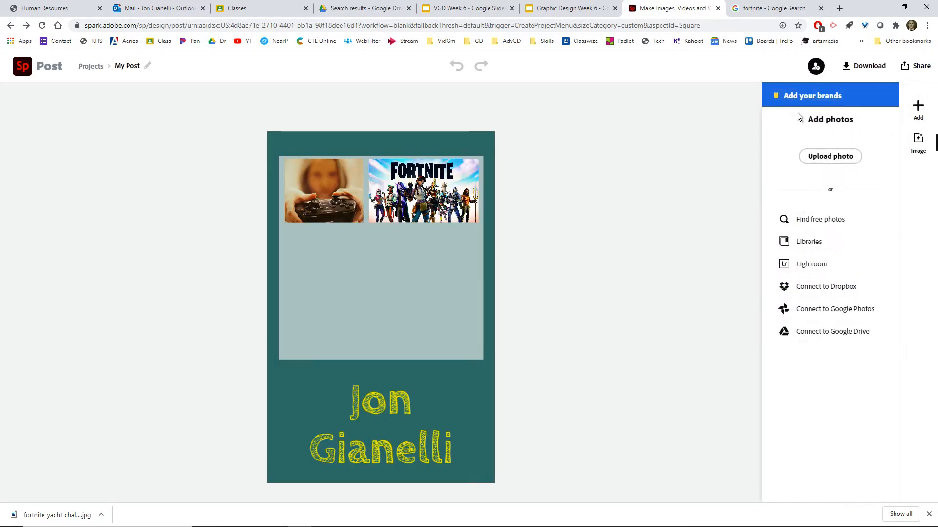
pyautogui.click(830, 334)
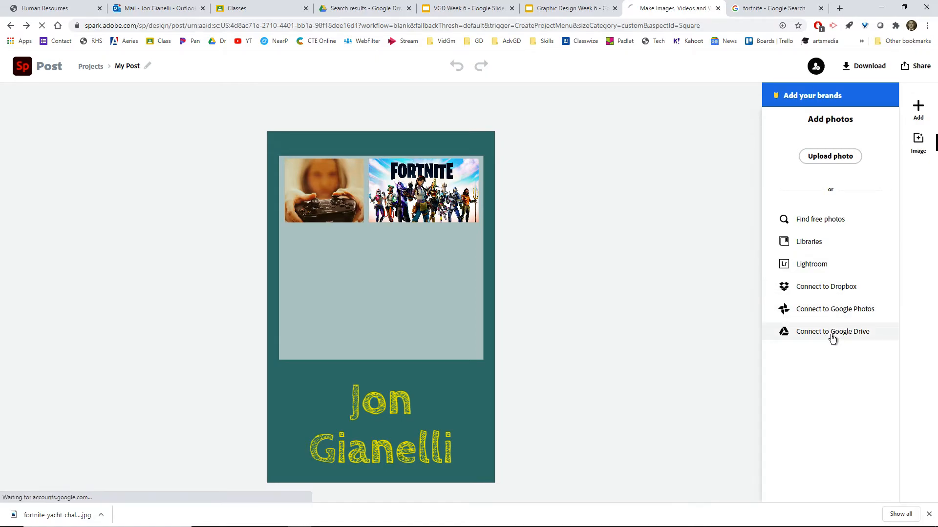
pyautogui.click(471, 277)
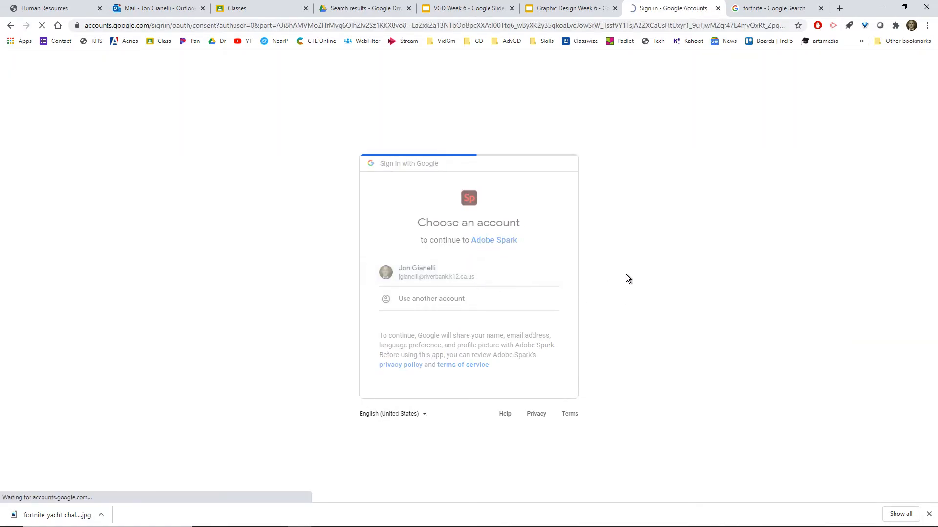
pyautogui.click(535, 412)
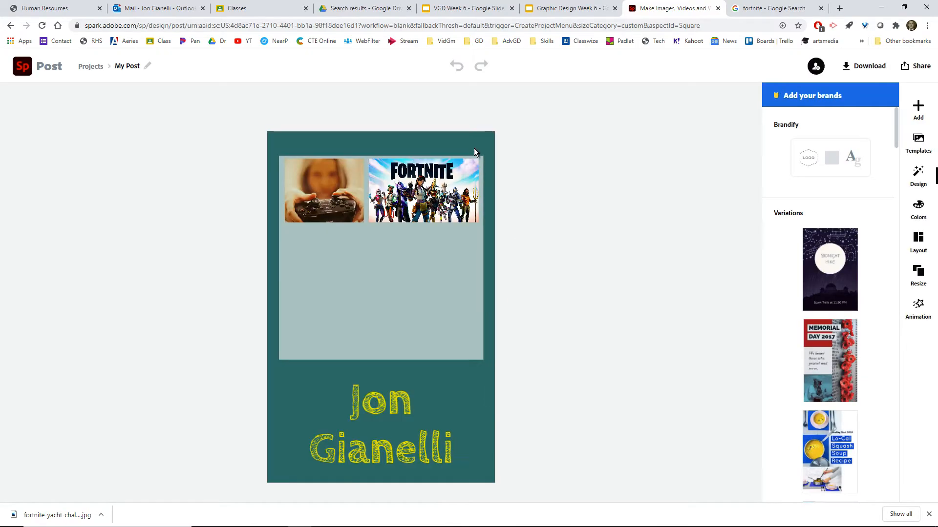
# Step: Add the first graph-paper sketch among the Google Drive image files to the design as a freely movable photo
pyautogui.click(926, 112)
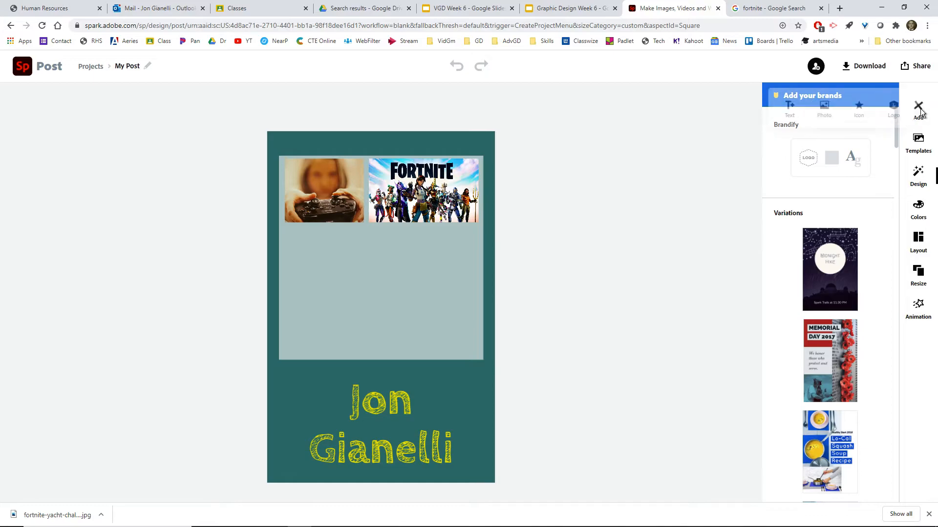
pyautogui.click(810, 115)
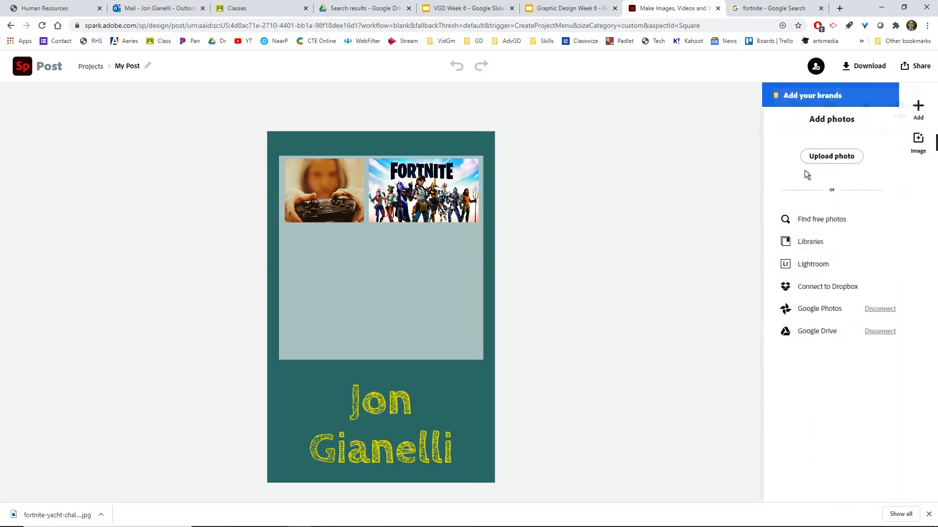
pyautogui.click(825, 332)
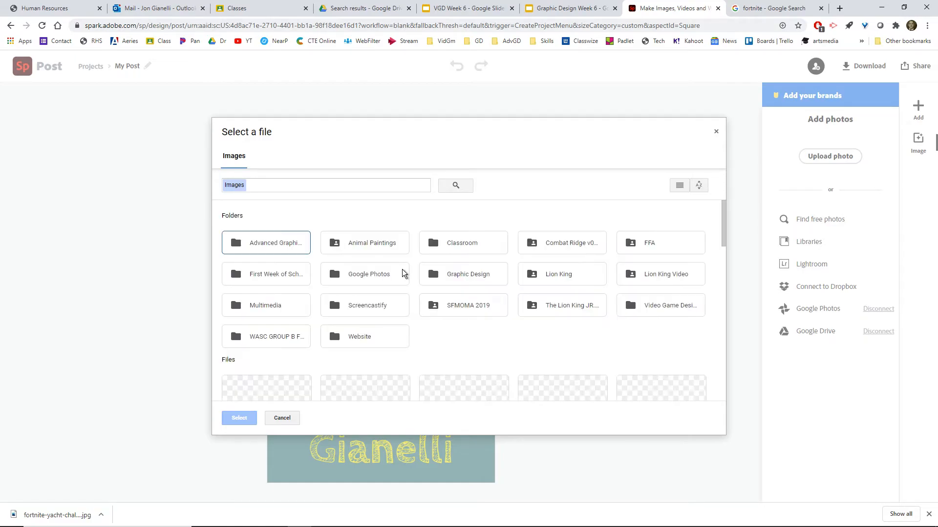
pyautogui.scroll(-4, 424, 301)
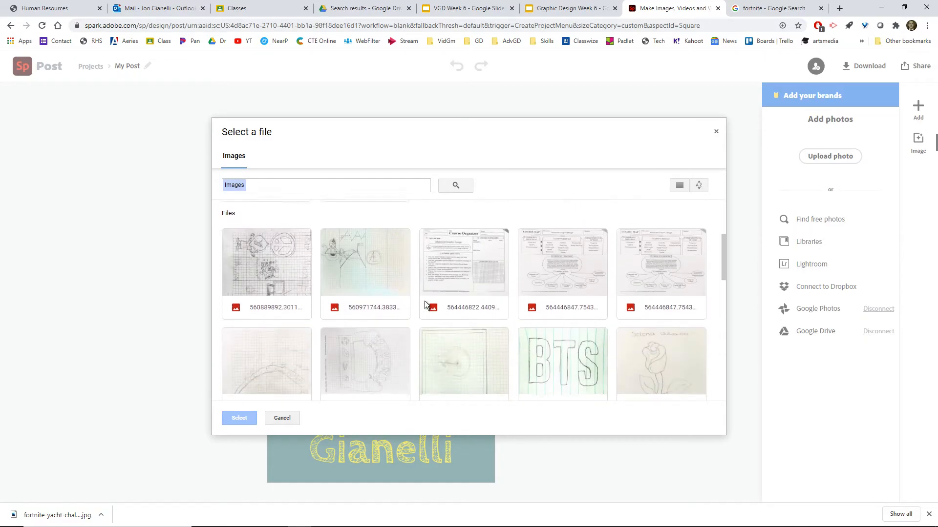
pyautogui.scroll(1, 424, 301)
pyautogui.scroll(-5, 425, 303)
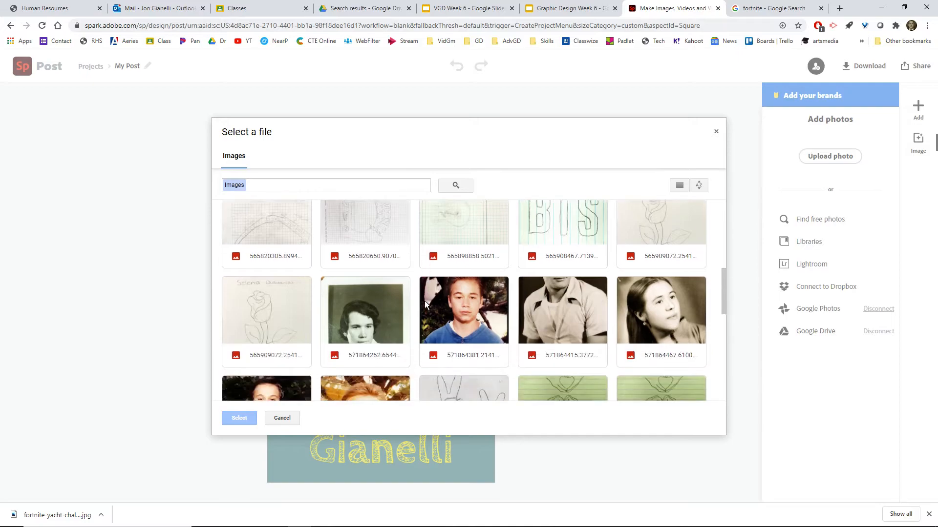
pyautogui.scroll(-5, 424, 300)
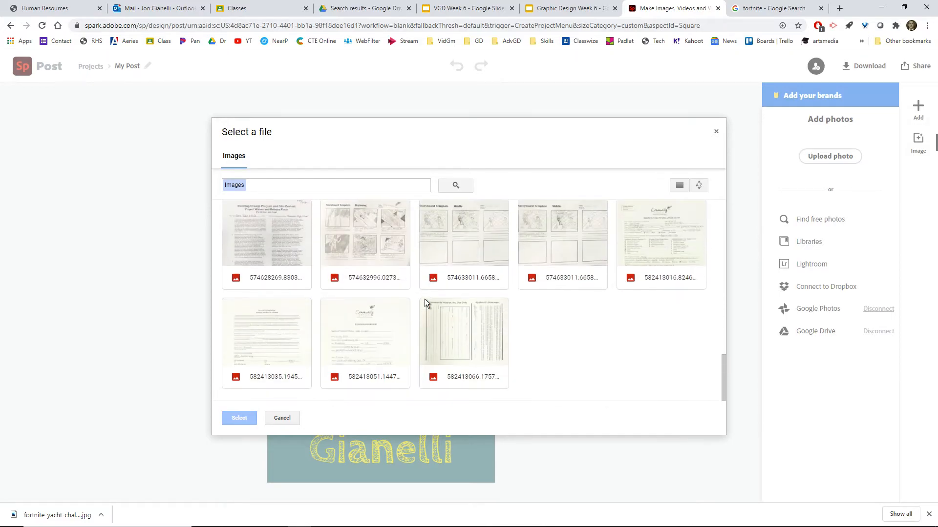
pyautogui.scroll(12, 423, 300)
pyautogui.scroll(-2, 400, 303)
pyautogui.click(292, 313)
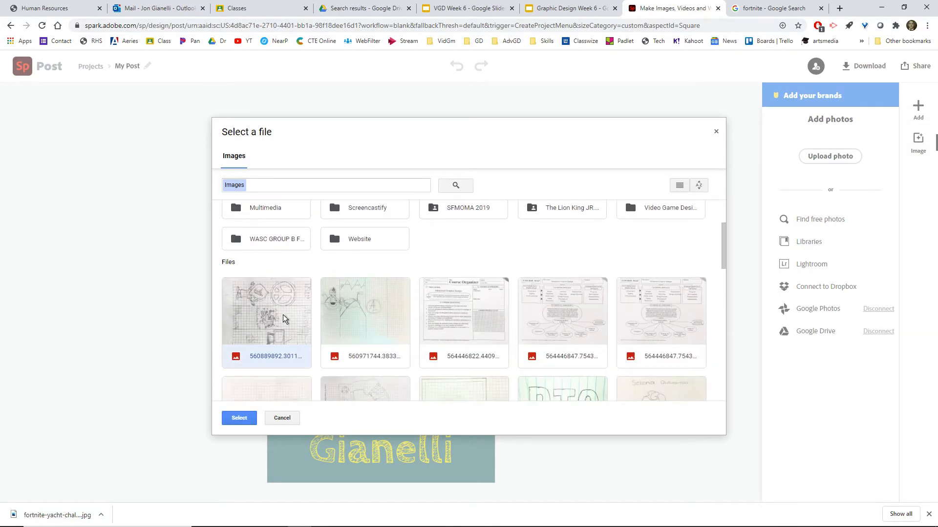
pyautogui.click(239, 419)
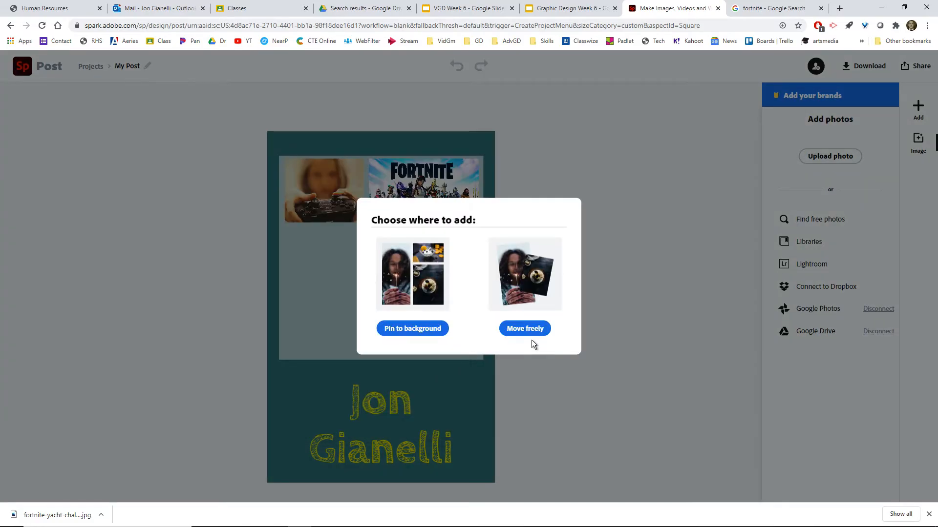
pyautogui.click(534, 333)
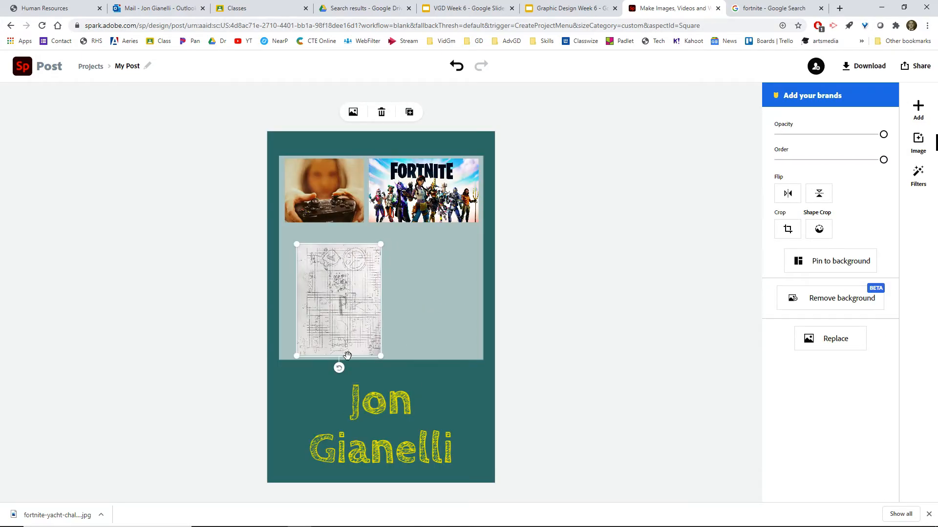
# Step: Rotate the sketch a quarter turn counterclockwise and fit it directly below the two photos, enlarged to their combined width
pyautogui.moveTo(340, 370)
pyautogui.mouseDown()
pyautogui.moveTo(409, 341)
pyautogui.moveTo(418, 291)
pyautogui.moveTo(418, 301)
pyautogui.mouseUp()
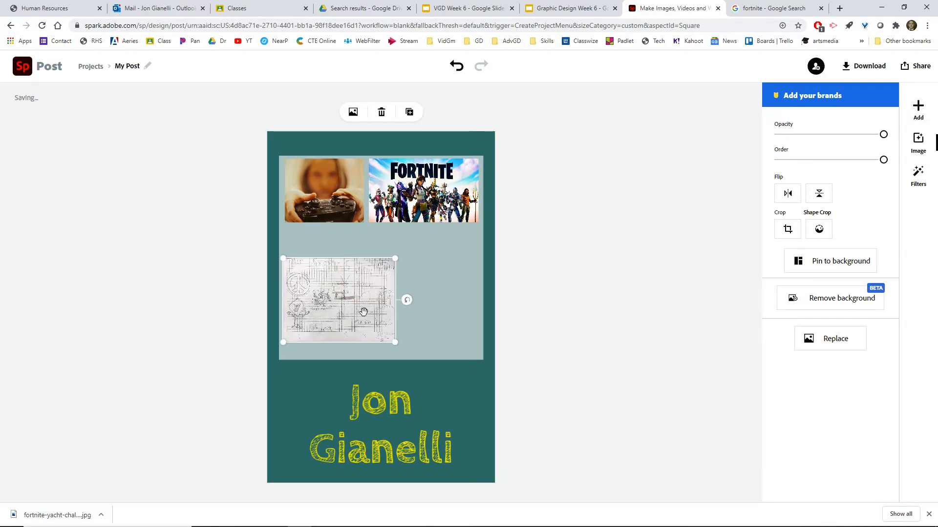
pyautogui.moveTo(364, 312); pyautogui.dragTo(359, 285)
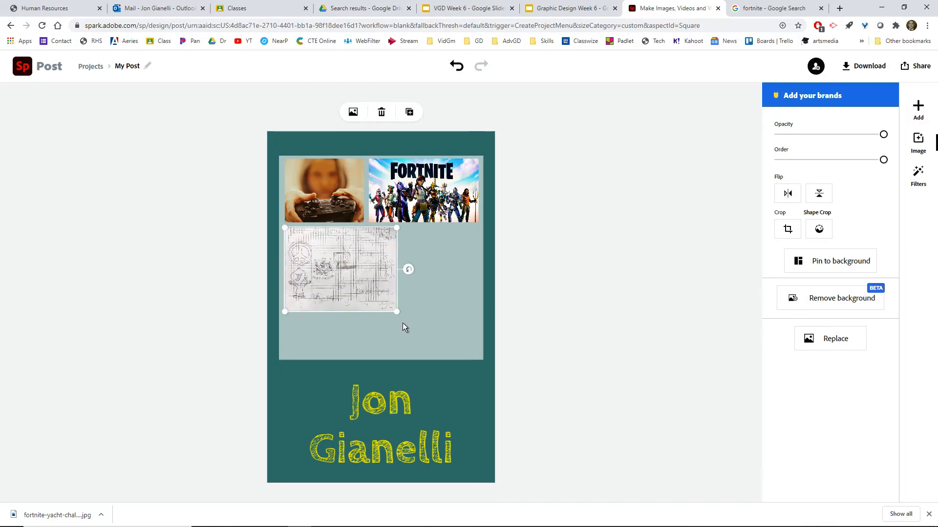
pyautogui.moveTo(395, 313)
pyautogui.mouseDown()
pyautogui.moveTo(468, 350)
pyautogui.moveTo(482, 371)
pyautogui.mouseUp()
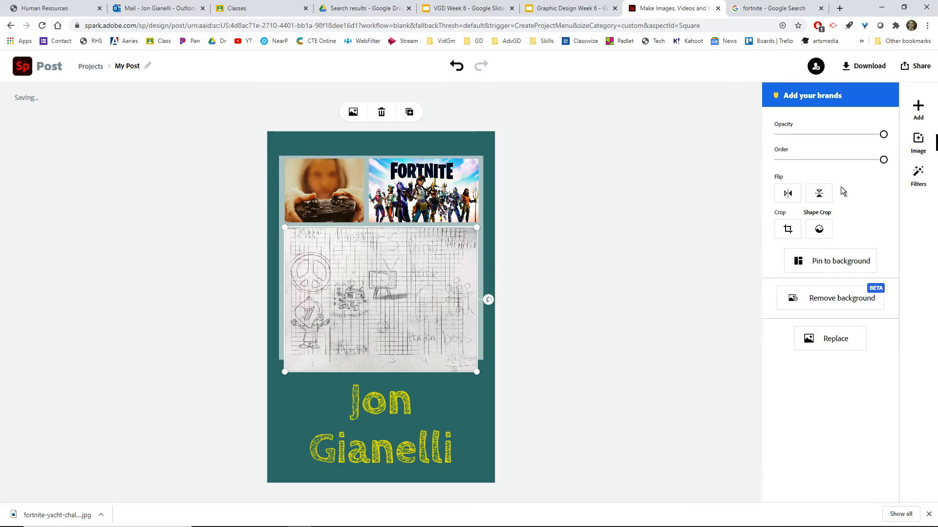
# Step: Crop the bottom strip off the graph-paper sketch so it ends inside the translucent panel behind the photos
pyautogui.click(788, 229)
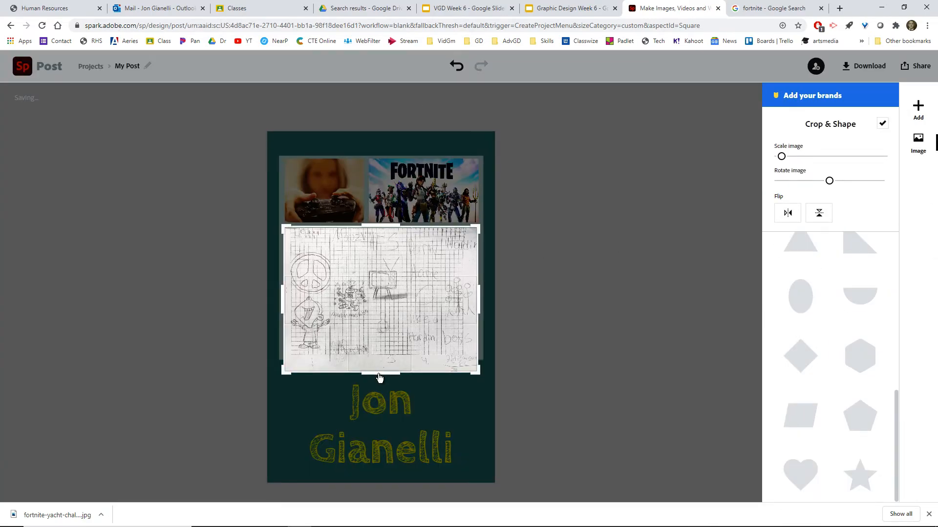
pyautogui.moveTo(380, 377); pyautogui.dragTo(375, 358)
pyautogui.click(669, 160)
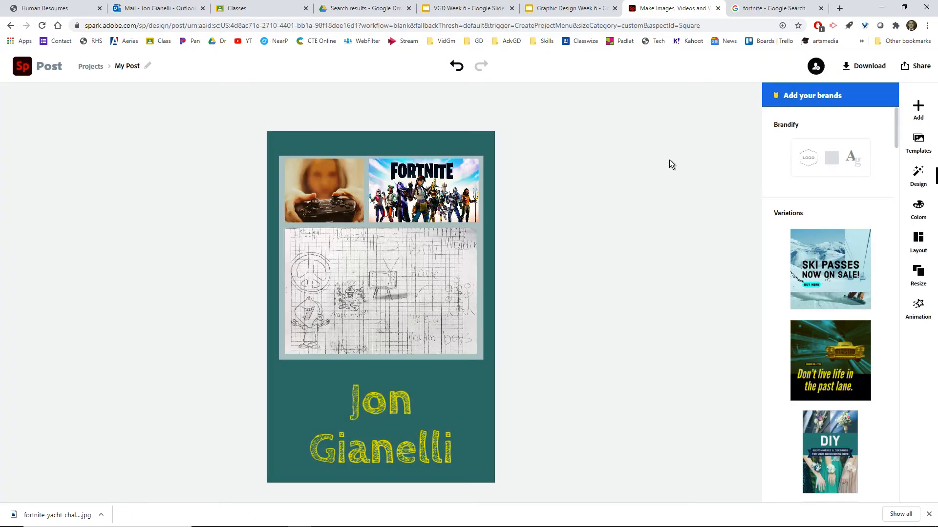
# Step: Send the Fortnite image to the back of the layer order, behind the translucent panel
pyautogui.click(409, 266)
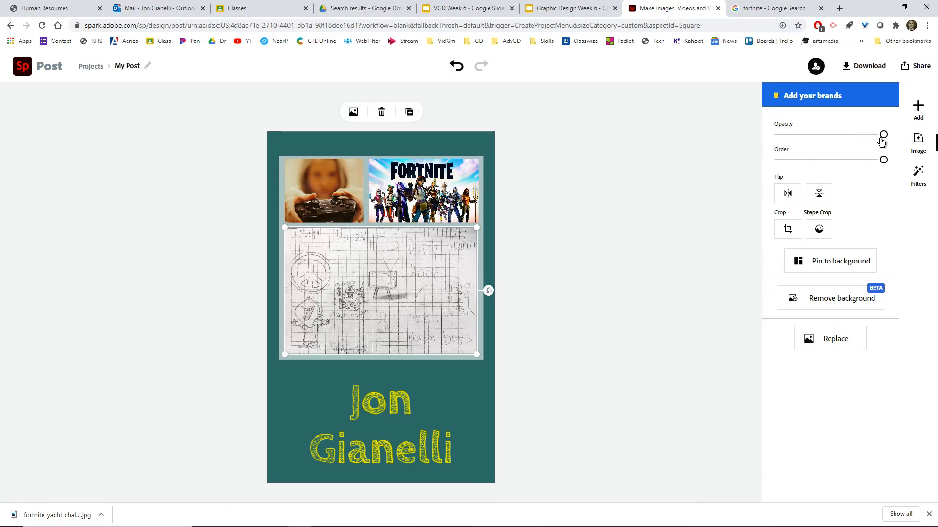
pyautogui.moveTo(881, 164); pyautogui.dragTo(757, 163)
pyautogui.click(467, 186)
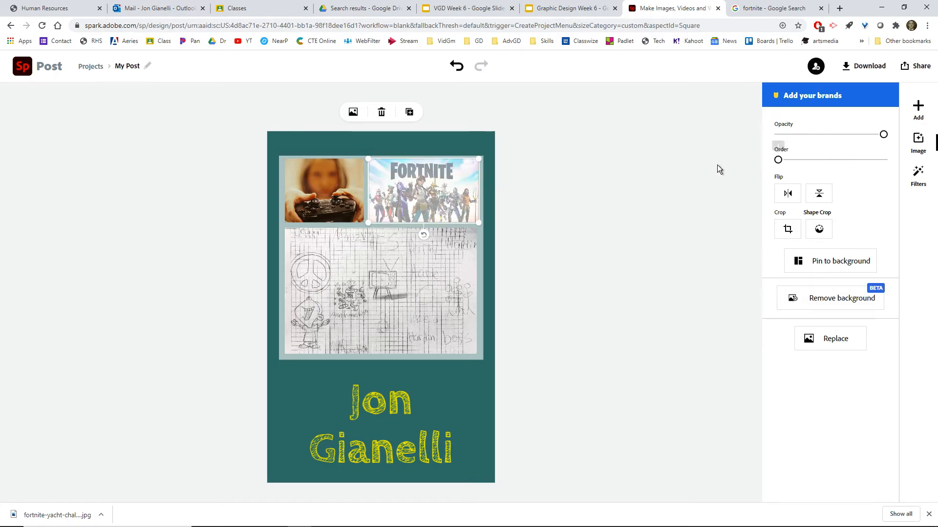
# Step: Send the translucent panel to the back of the layer order, try it fully opaque, and set its opacity to partly transparent
pyautogui.click(480, 236)
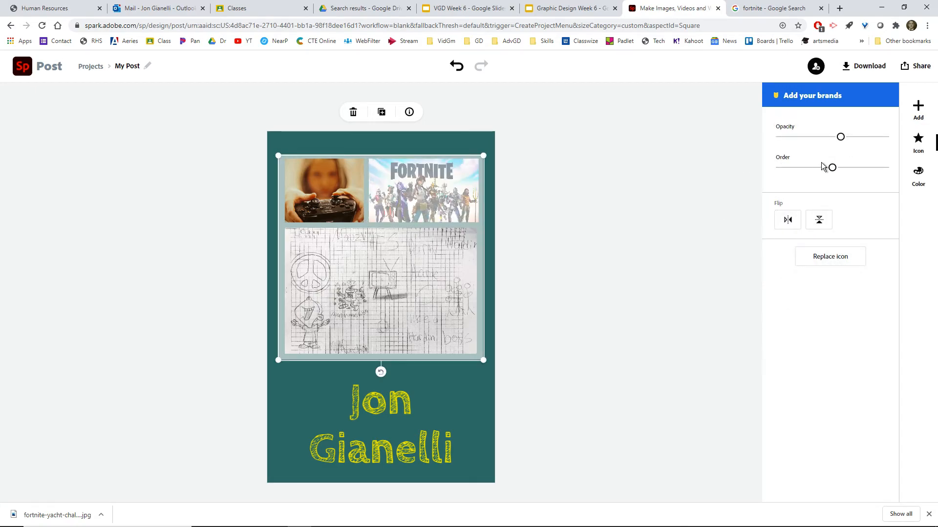
pyautogui.moveTo(839, 170); pyautogui.dragTo(716, 190)
pyautogui.moveTo(840, 137); pyautogui.dragTo(935, 142)
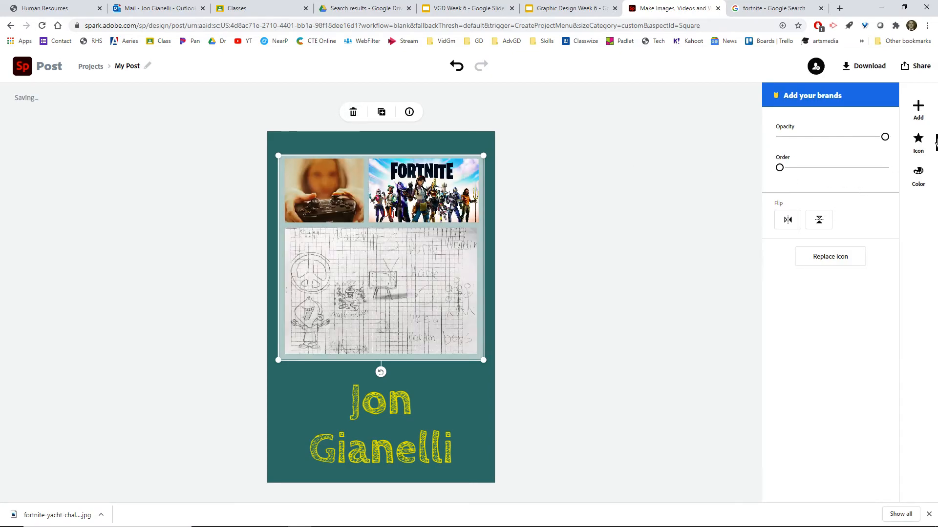
pyautogui.moveTo(780, 167)
pyautogui.mouseDown()
pyautogui.moveTo(916, 168)
pyautogui.moveTo(760, 176)
pyautogui.mouseUp()
pyautogui.moveTo(885, 137); pyautogui.dragTo(836, 142)
pyautogui.click(693, 166)
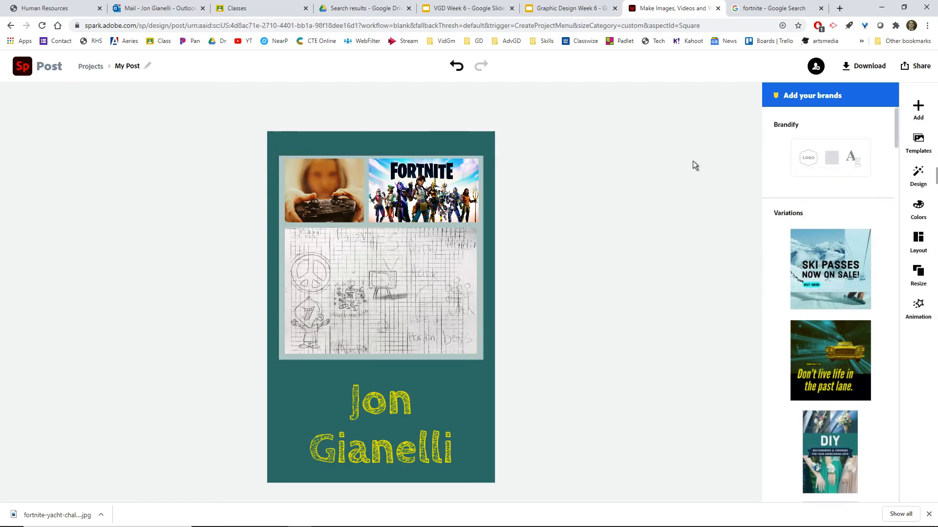
# Step: Try the Darken filter on the graph-paper sketch
pyautogui.click(430, 304)
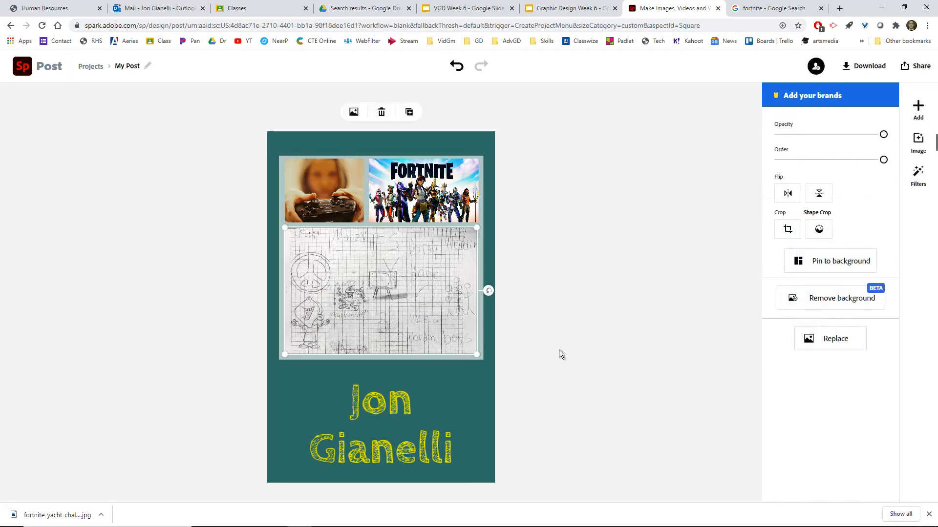
pyautogui.click(919, 171)
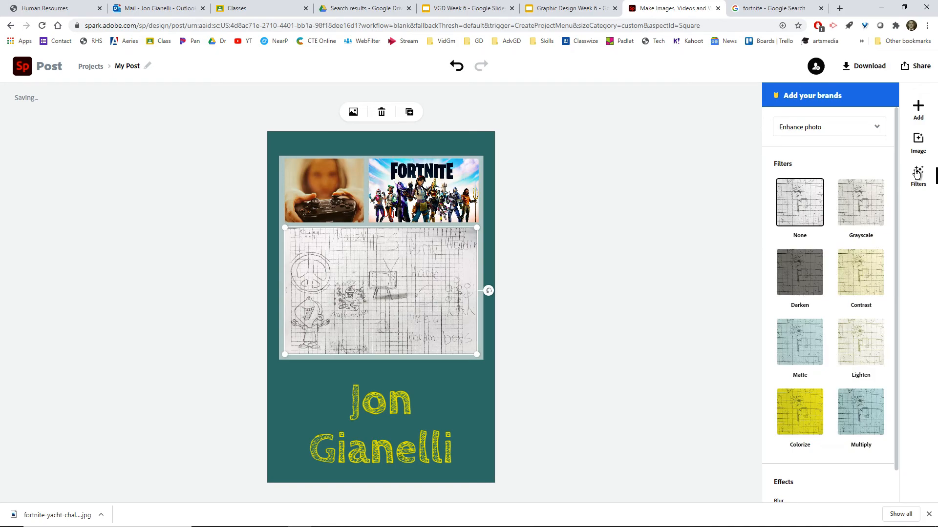
pyautogui.scroll(-1, 818, 249)
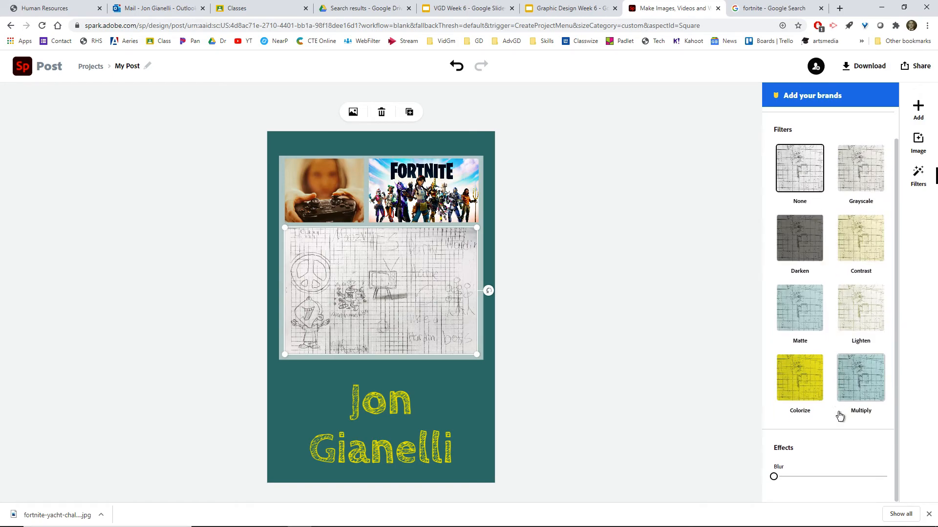
pyautogui.moveTo(773, 477)
pyautogui.mouseDown()
pyautogui.moveTo(856, 477)
pyautogui.moveTo(774, 477)
pyautogui.mouseUp()
pyautogui.click(801, 247)
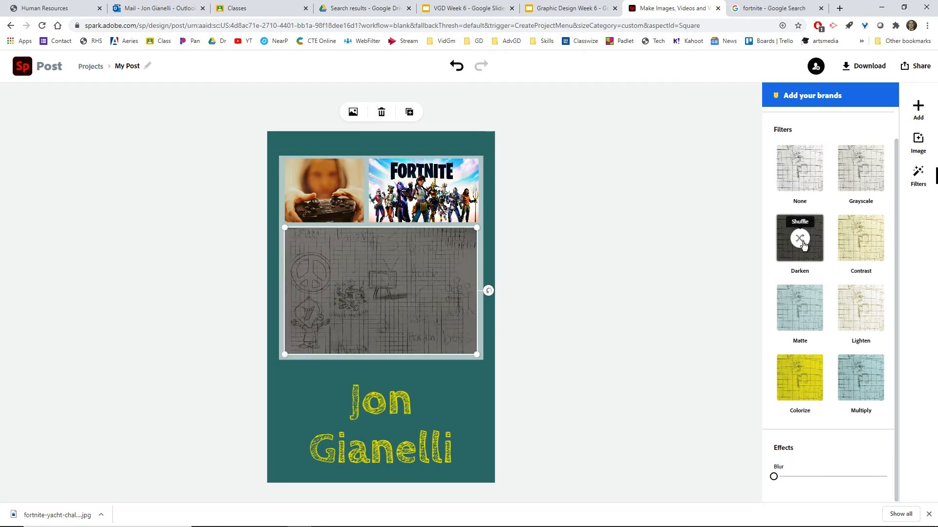
# Step: Try the Contrast, Matte, Lighten, Multiply and Colorize filters on the graph-paper sketch one after another
pyautogui.click(820, 183)
pyautogui.click(860, 238)
pyautogui.click(800, 308)
pyautogui.click(864, 313)
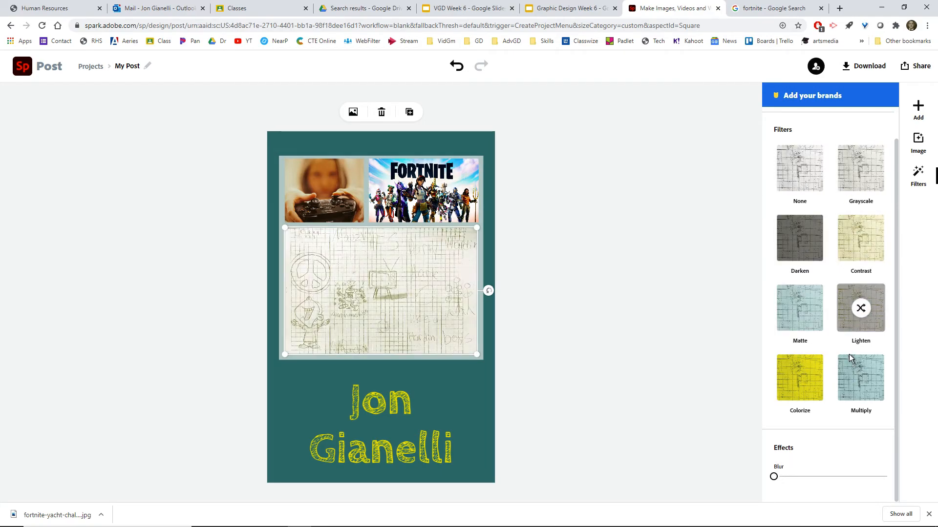
pyautogui.click(855, 371)
pyautogui.click(807, 377)
pyautogui.click(845, 243)
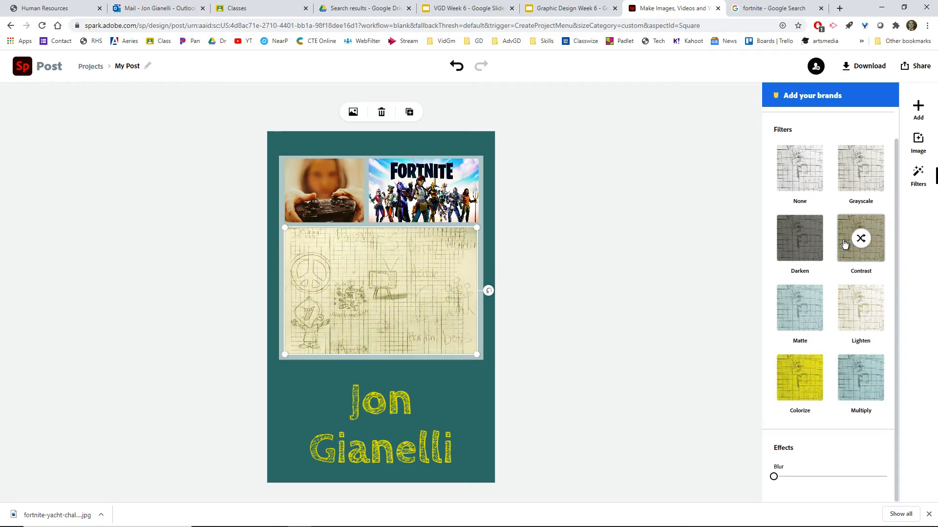
# Step: Compare the Contrast filter with the unfiltered sketch and leave the sketch's filter at None
pyautogui.click(788, 185)
pyautogui.click(856, 249)
pyautogui.click(799, 188)
pyautogui.click(579, 269)
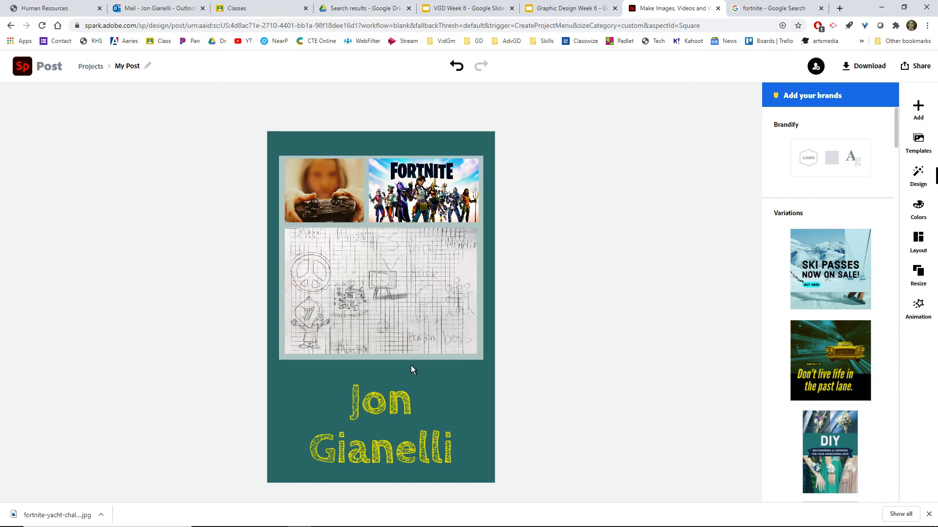
# Step: Try a range of suggested text styles on the name text using the style wheel
pyautogui.click(405, 394)
pyautogui.click(508, 359)
pyautogui.click(458, 297)
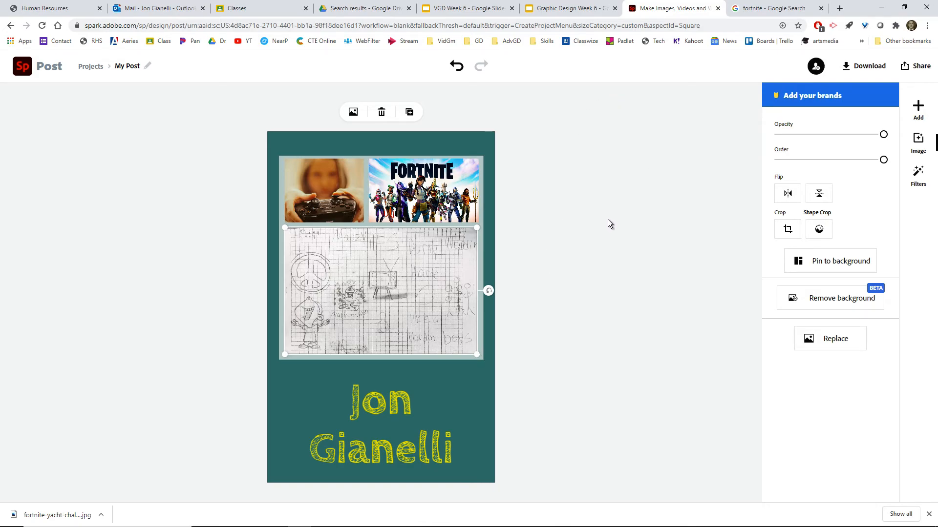
pyautogui.click(402, 439)
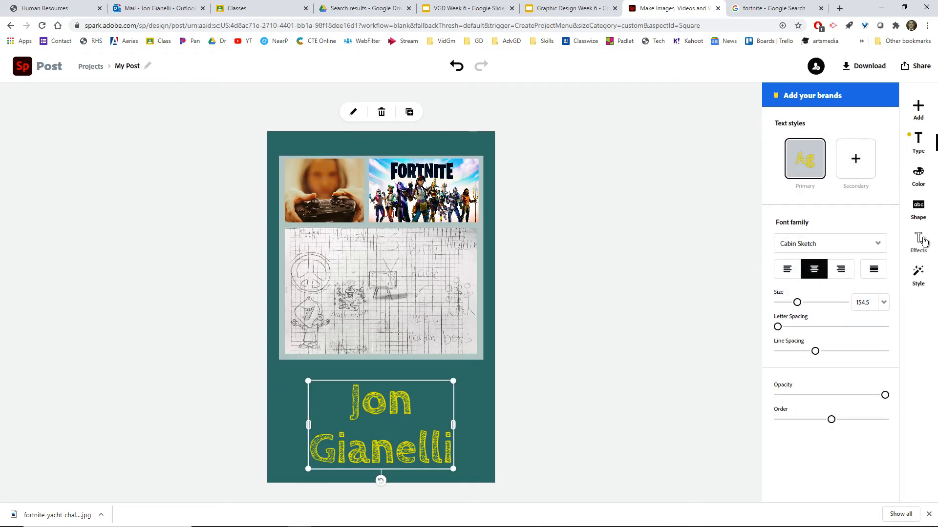
pyautogui.click(924, 283)
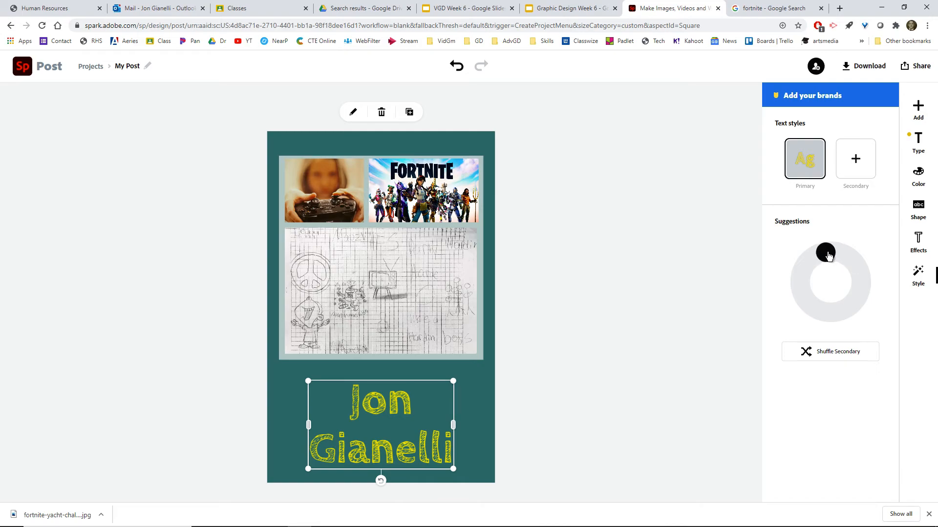
pyautogui.moveTo(830, 254); pyautogui.dragTo(847, 311)
pyautogui.moveTo(795, 324); pyautogui.dragTo(832, 248)
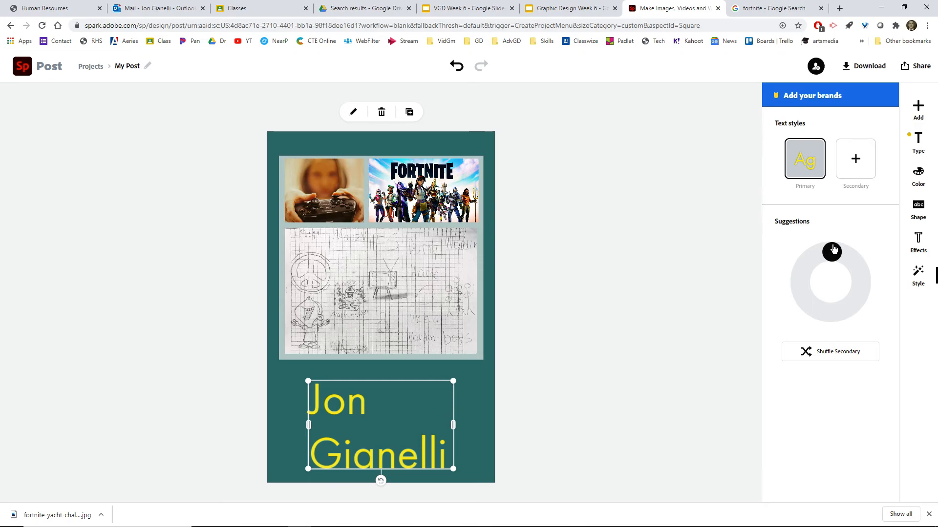
# Step: Undo all the trial style changes on the name text back to its yellow Cabin Sketch lettering
pyautogui.click(457, 68)
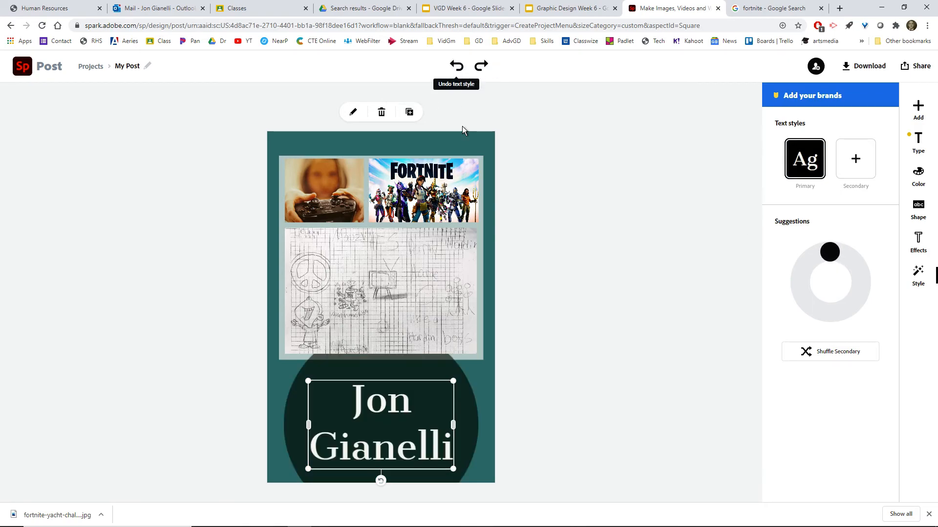
pyautogui.click(457, 67)
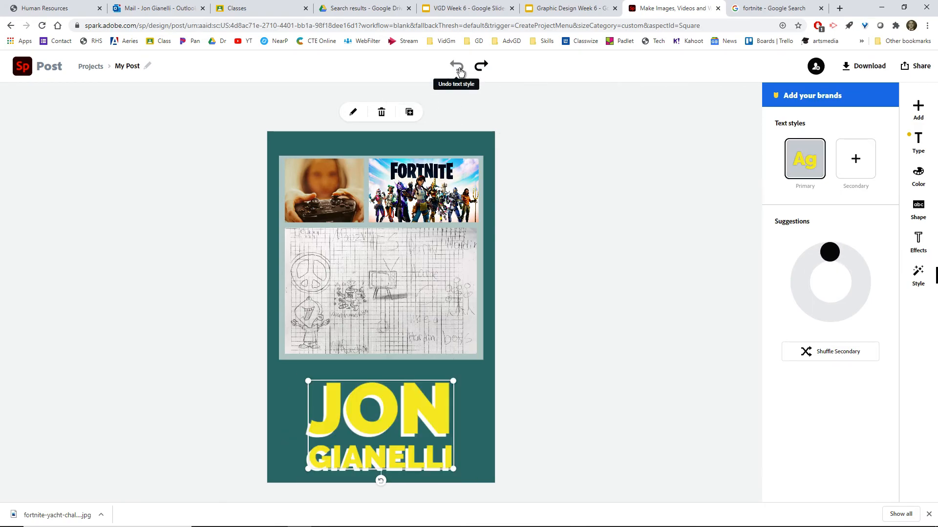
pyautogui.click(458, 68)
pyautogui.click(458, 70)
pyautogui.click(459, 70)
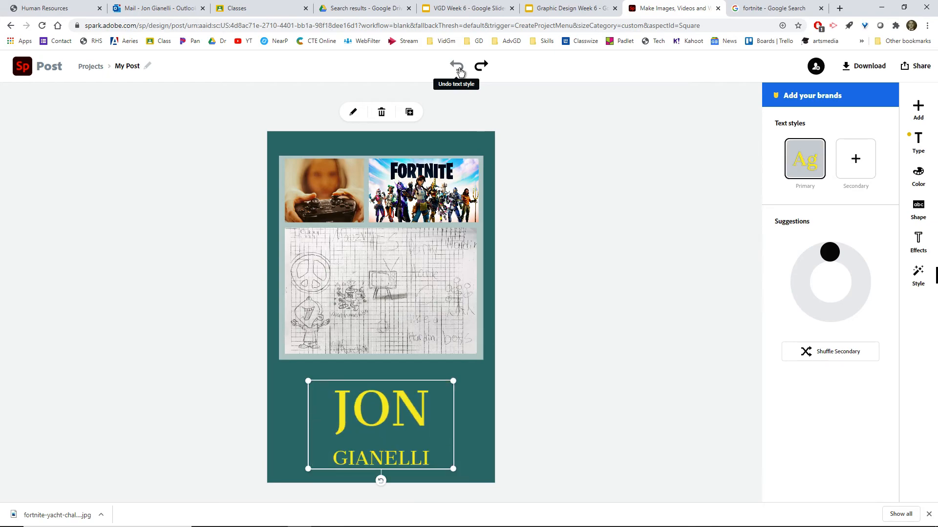
pyautogui.click(466, 80)
pyautogui.click(467, 79)
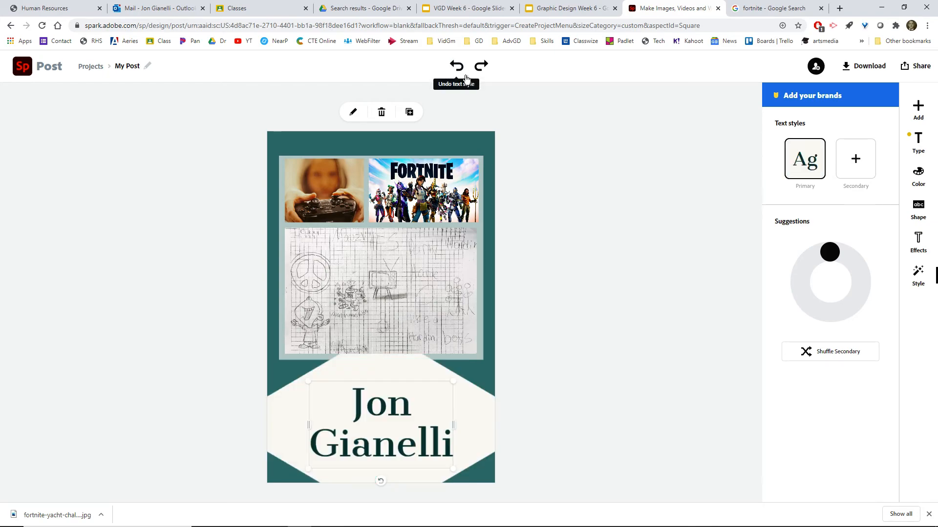
pyautogui.click(468, 78)
pyautogui.click(467, 78)
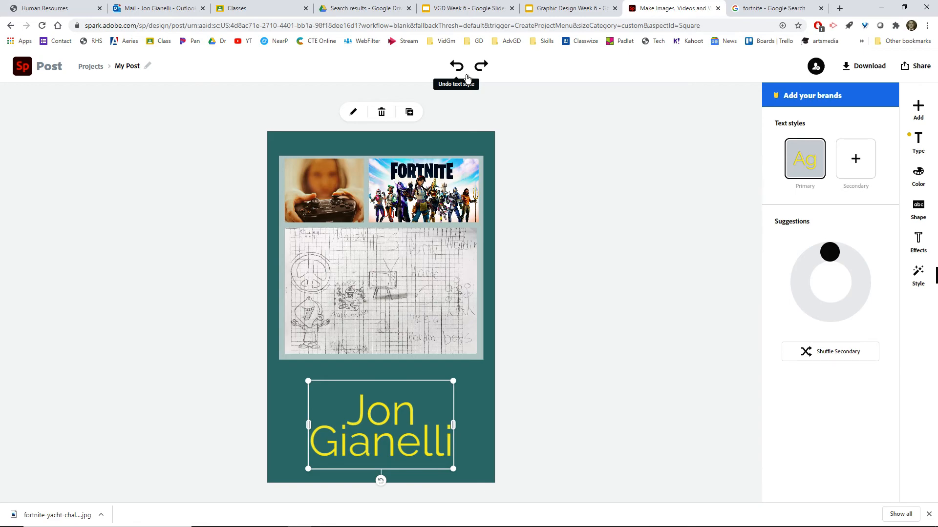
pyautogui.click(468, 78)
pyautogui.click(467, 78)
pyautogui.click(467, 78)
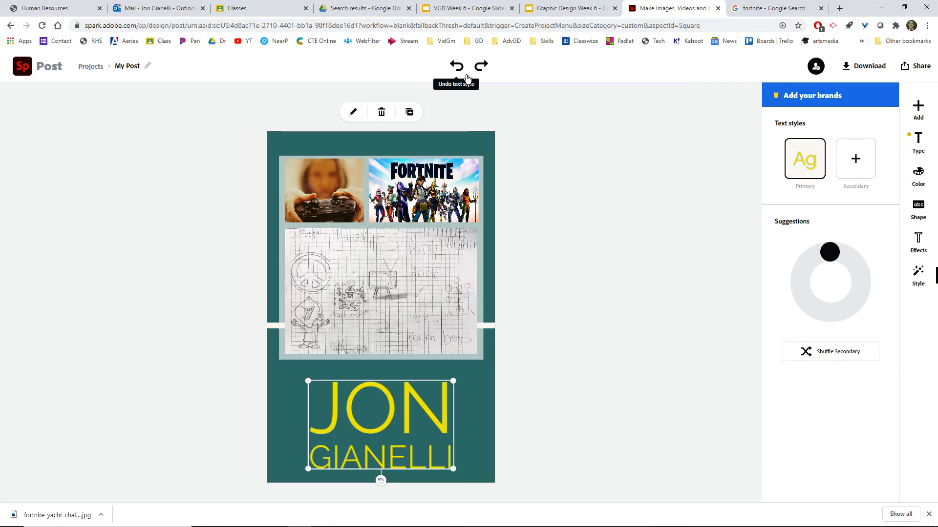
pyautogui.click(467, 78)
pyautogui.click(467, 78)
pyautogui.click(467, 78)
pyautogui.click(467, 78)
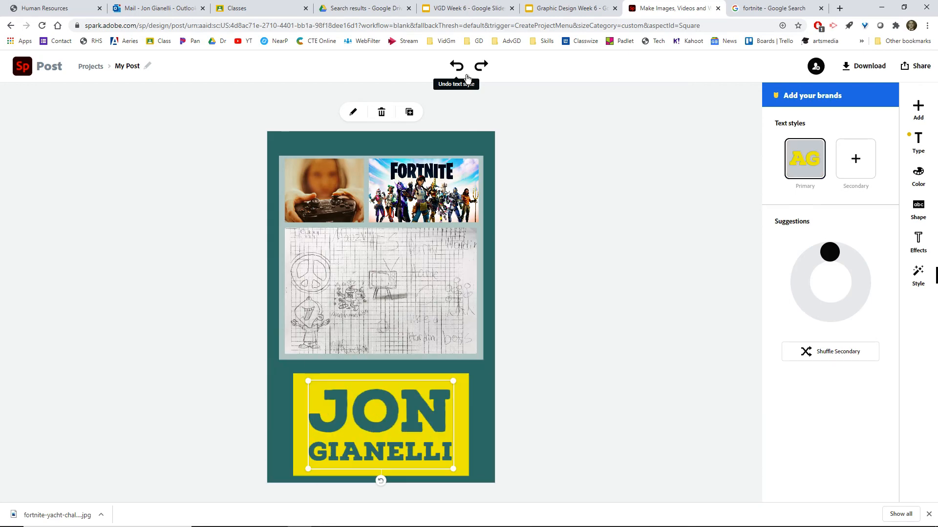
pyautogui.click(467, 78)
pyautogui.click(468, 79)
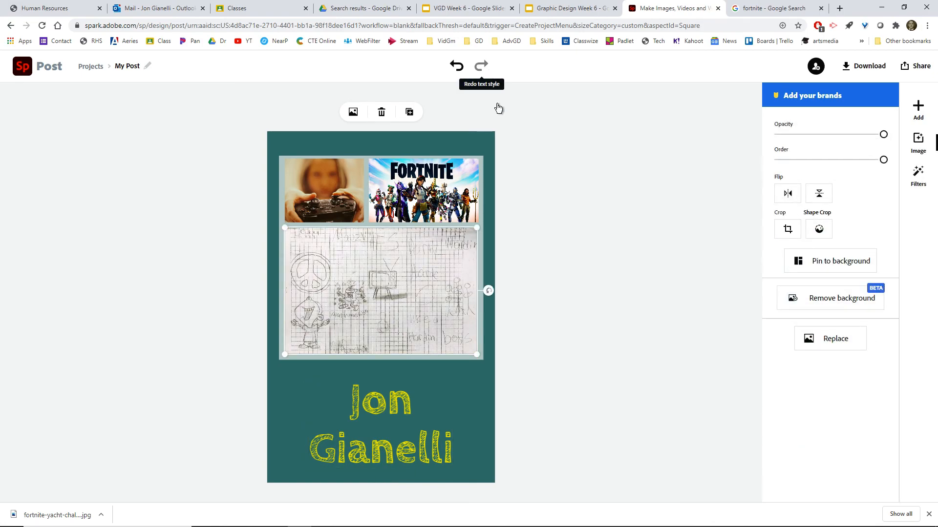
# Step: Apply the Shadow text effect to the name text
pyautogui.click(620, 247)
pyautogui.click(417, 393)
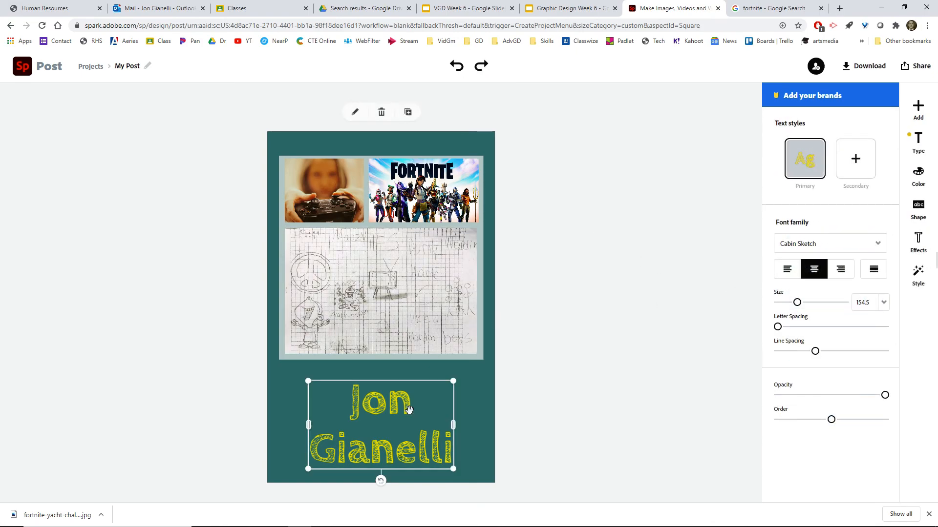
pyautogui.click(934, 245)
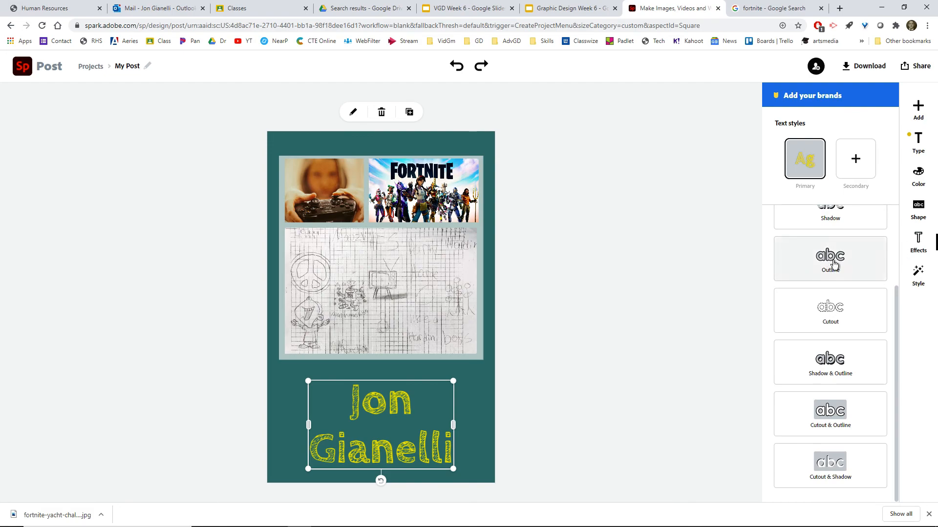
pyautogui.click(846, 304)
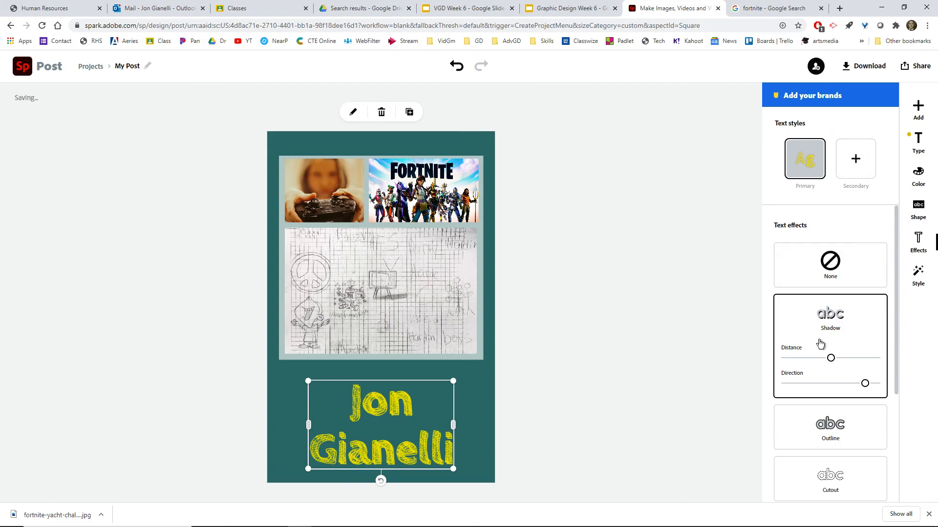
# Step: Try a secondary text style on the first line of the name text, and undo it
pyautogui.scroll(-1, 821, 344)
pyautogui.scroll(1, 830, 317)
pyautogui.click(851, 165)
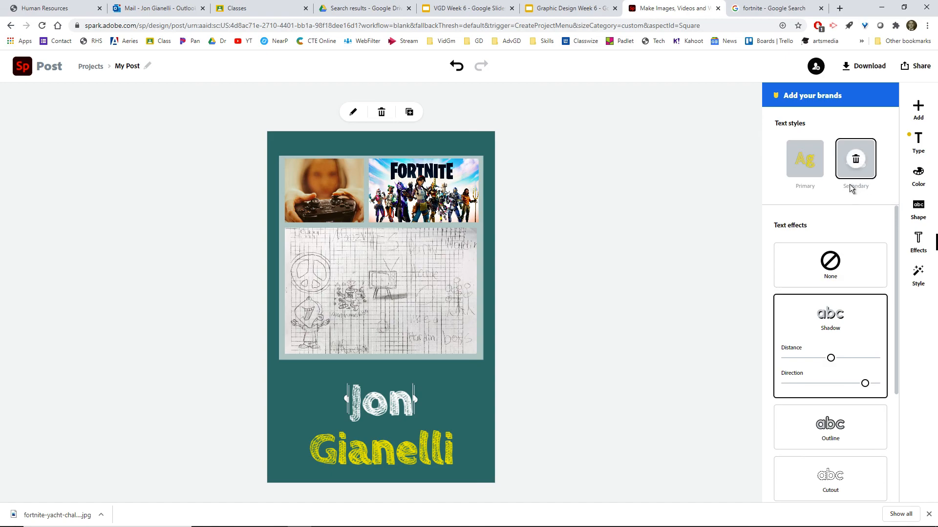
pyautogui.click(456, 66)
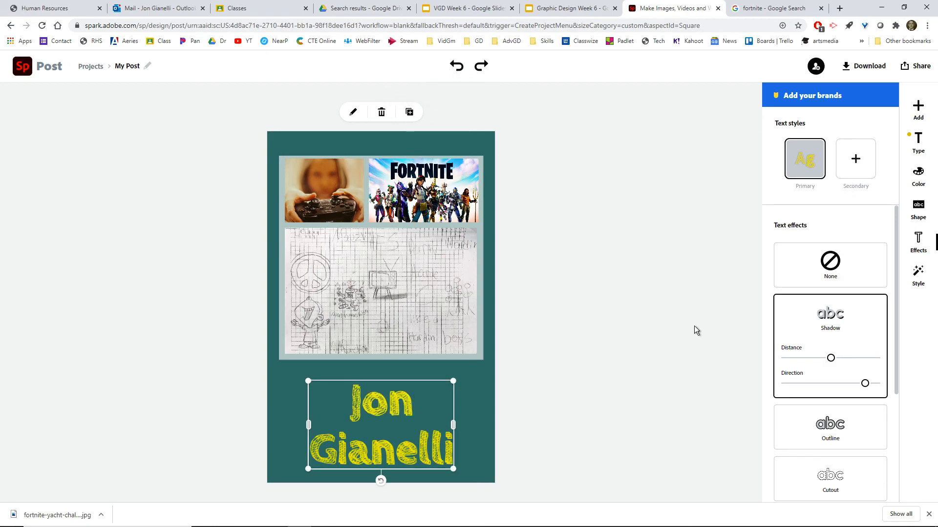
# Step: Try the teal-black, olive-teal and yellow-teal suggested color pairs on the name text and settle on white with black
pyautogui.click(917, 175)
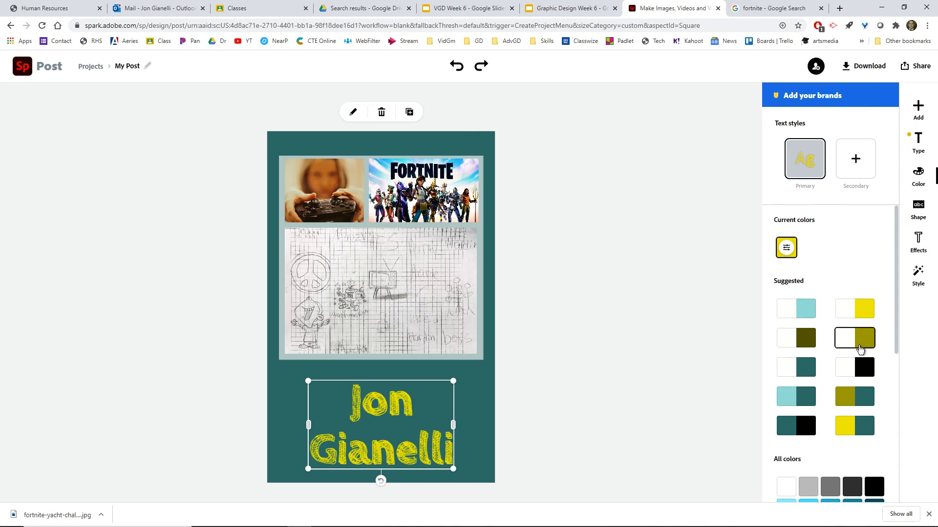
pyautogui.click(862, 369)
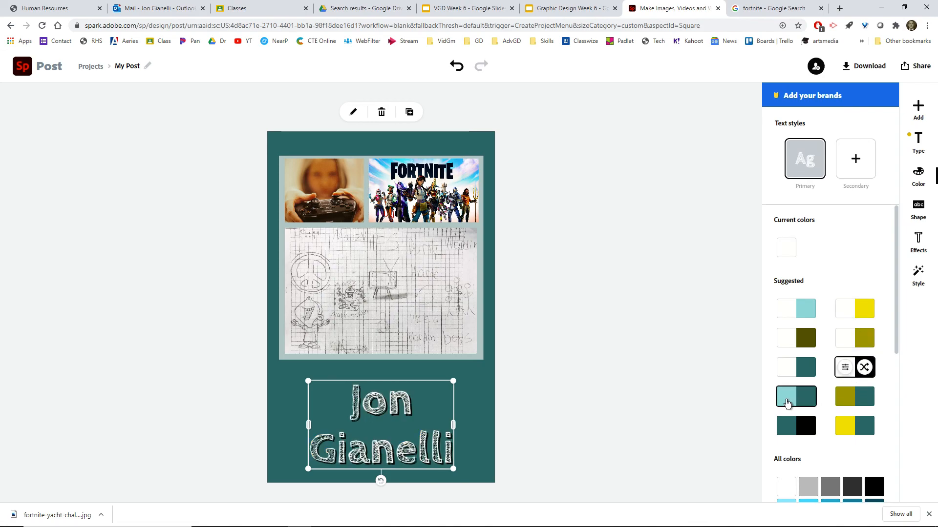
pyautogui.click(805, 426)
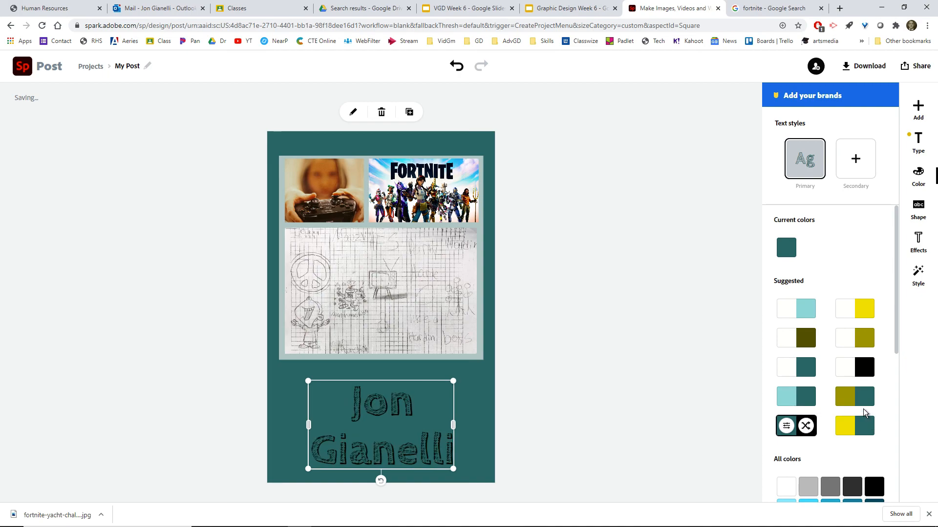
pyautogui.click(862, 397)
pyautogui.click(863, 429)
pyautogui.click(862, 375)
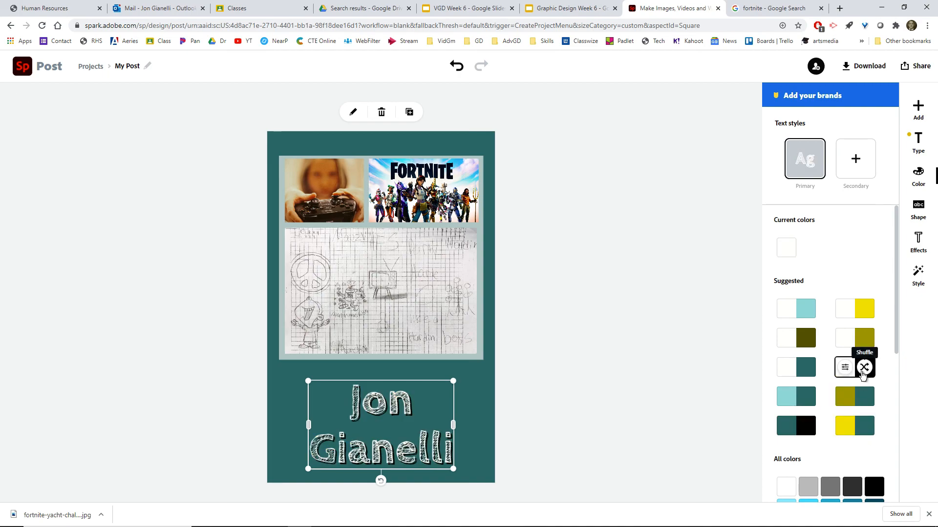
# Step: Try the Cutout and the Shadow & Outline text effects on the name text, undoing each one
pyautogui.click(919, 243)
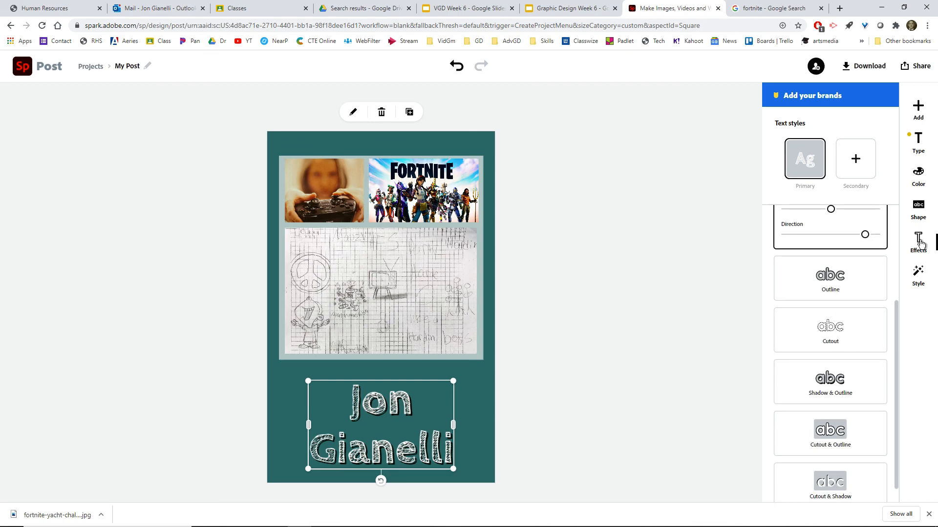
pyautogui.click(832, 328)
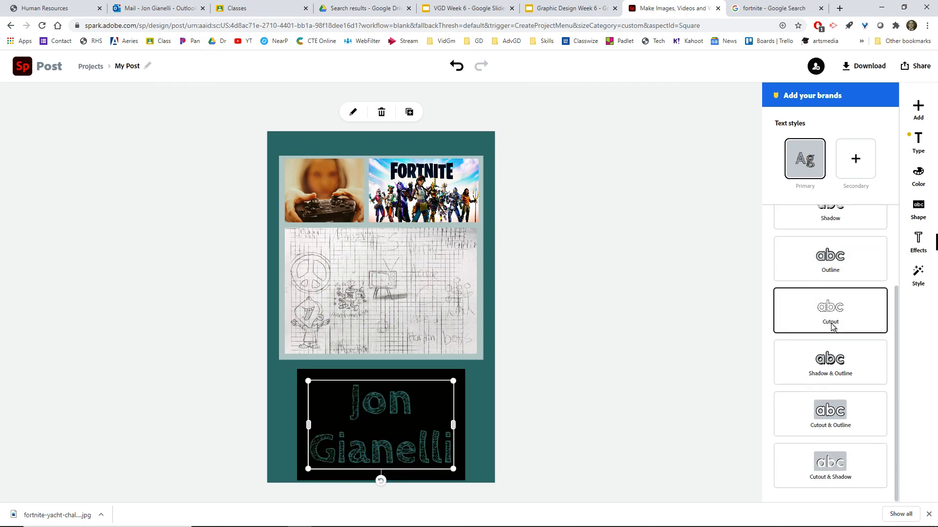
pyautogui.click(457, 66)
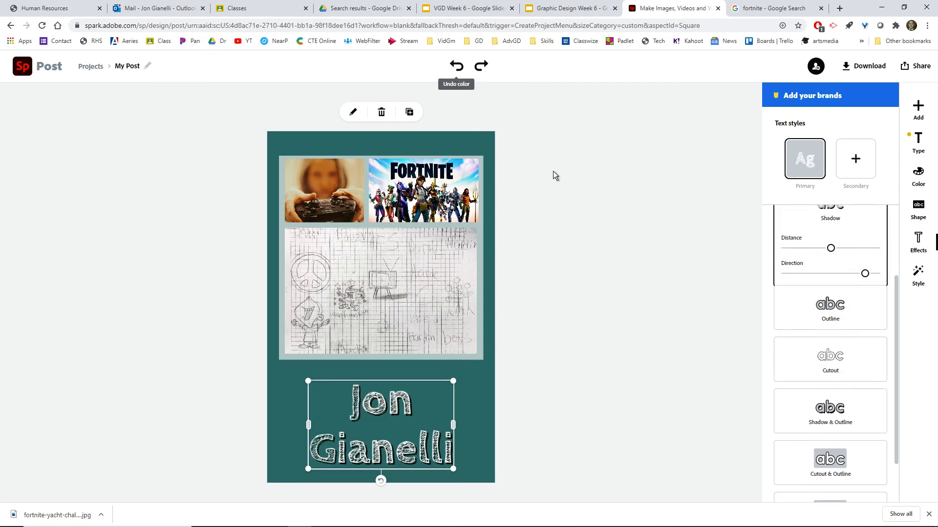
pyautogui.click(828, 412)
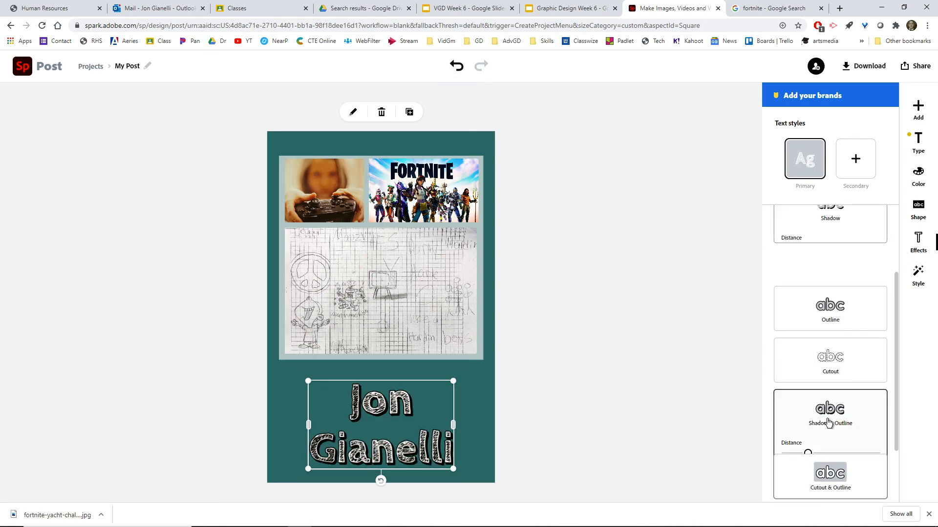
pyautogui.click(463, 69)
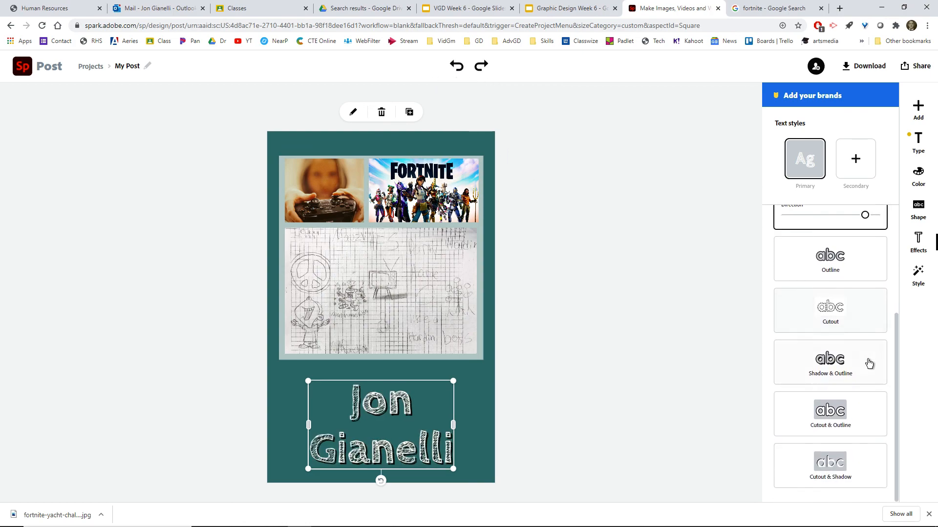
# Step: Set the name text's color to bright yellow #FEFE01 with the custom color picker and deselect the text
pyautogui.scroll(2, 864, 356)
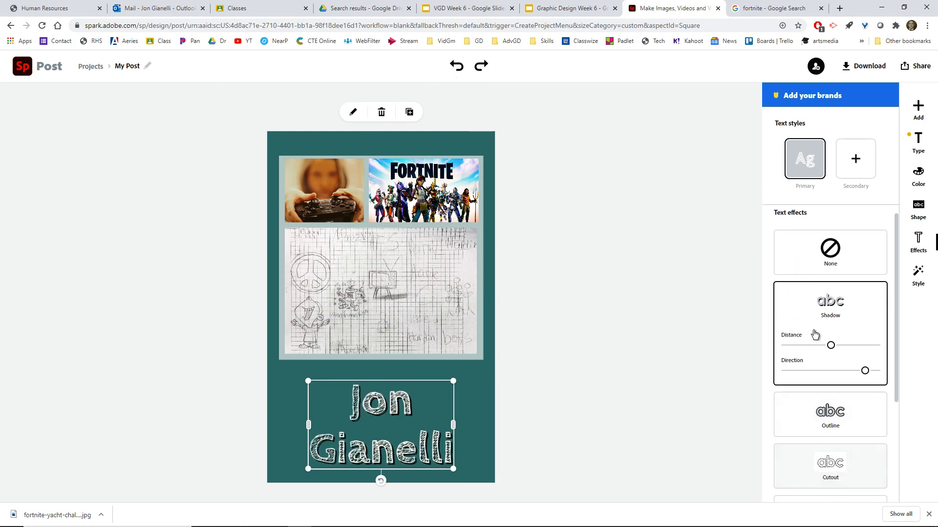
pyautogui.click(930, 188)
pyautogui.click(783, 251)
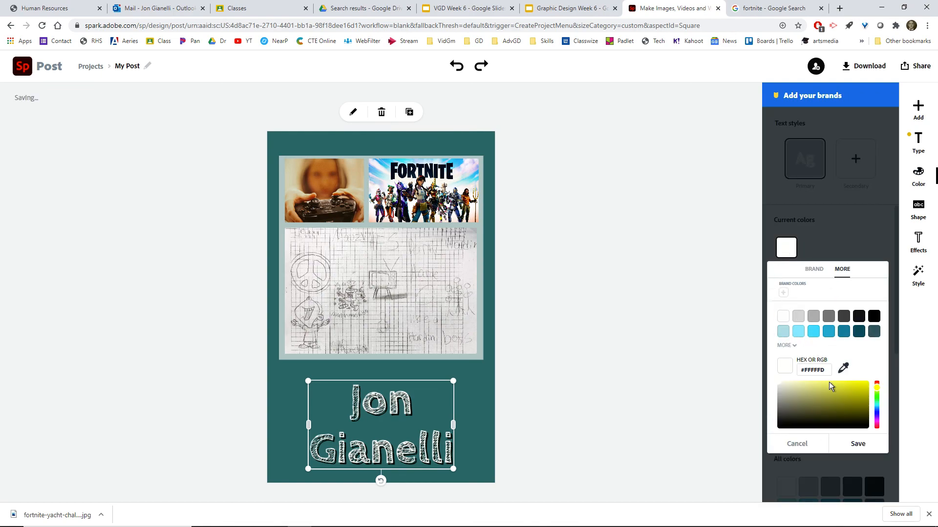
pyautogui.moveTo(859, 388); pyautogui.dragTo(880, 374)
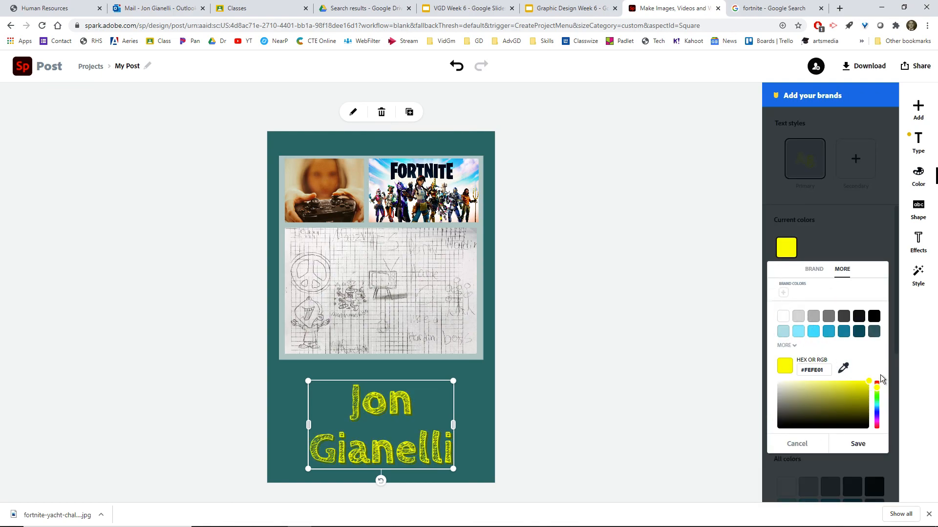
pyautogui.click(647, 348)
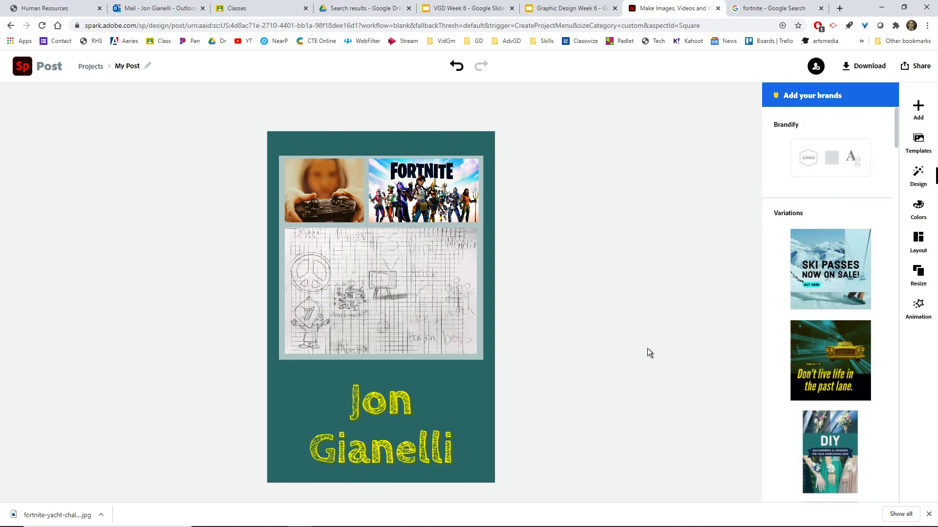